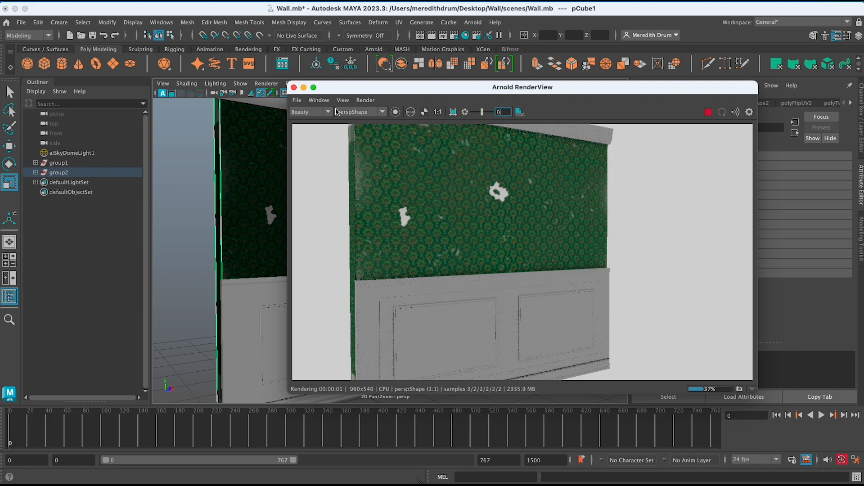
# Close the Arnold render view and open the UV Editor to show the wall's UV shells.
pyautogui.click(294, 87)
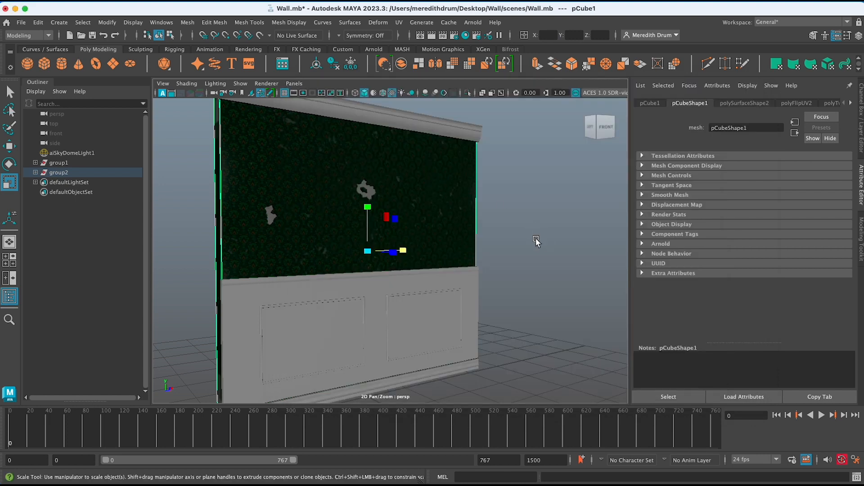
pyautogui.keyDown('alt'); pyautogui.moveTo(545, 244); pyautogui.dragTo(509, 250); pyautogui.keyUp('alt')
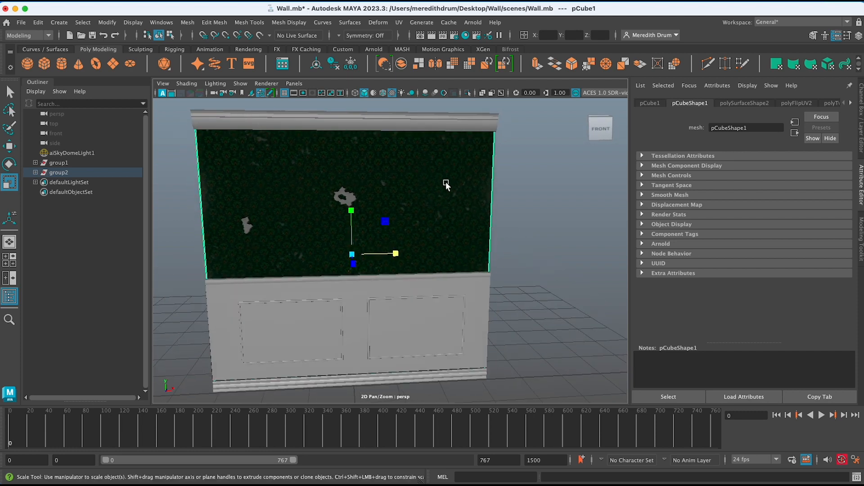
pyautogui.click(512, 134)
pyautogui.click(399, 22)
pyautogui.click(407, 43)
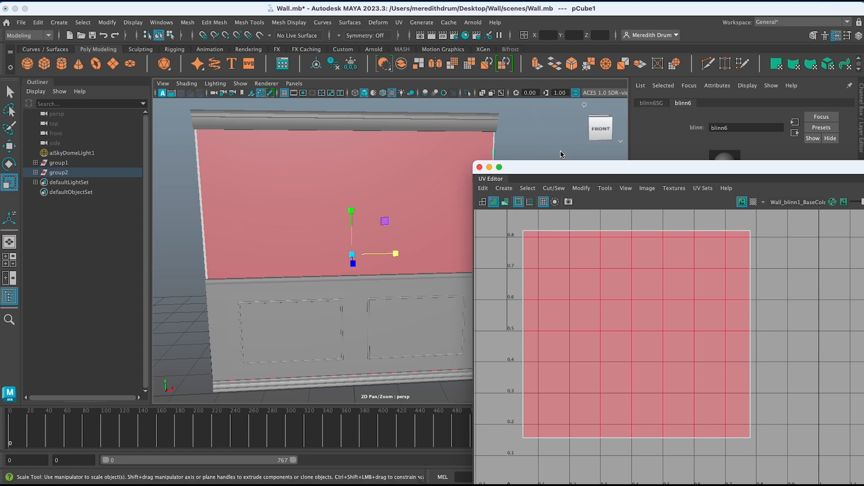
pyautogui.scroll(-8, 702, 328)
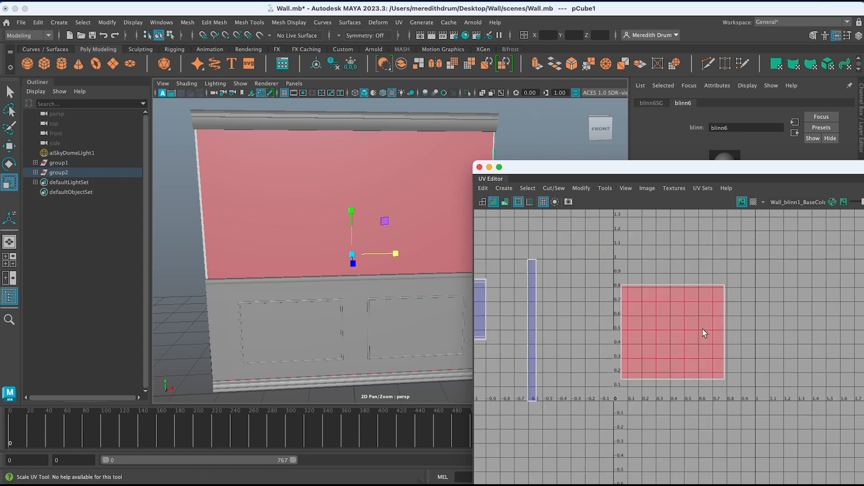
# Select the wall's large front face and display the checker map on it.
pyautogui.moveTo(356, 189); pyautogui.dragTo(360, 211, button='right')
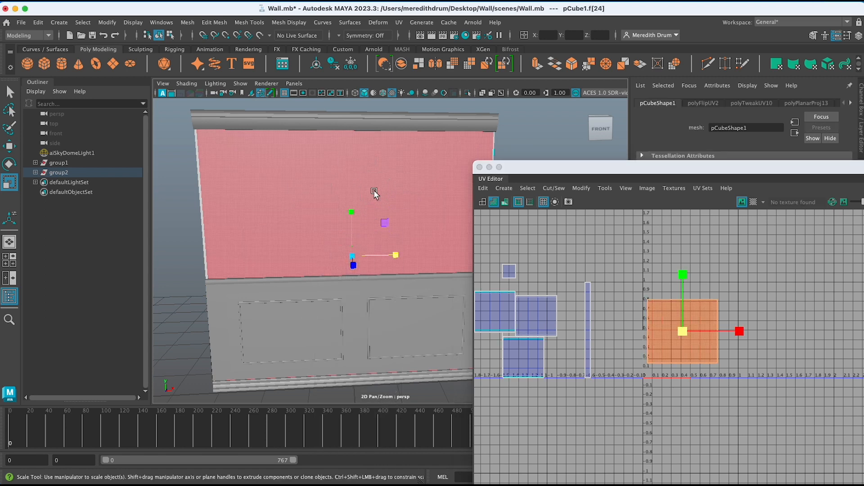
pyautogui.click(753, 202)
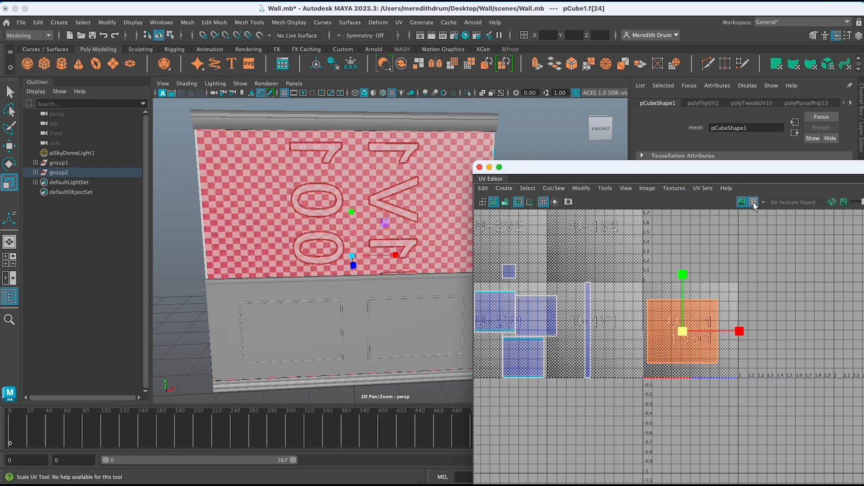
# Apply a planar UV projection to the wall's front face, projected from the Z axis.
pyautogui.keyDown('alt'); pyautogui.moveTo(432, 222); pyautogui.dragTo(409, 240); pyautogui.keyUp('alt')
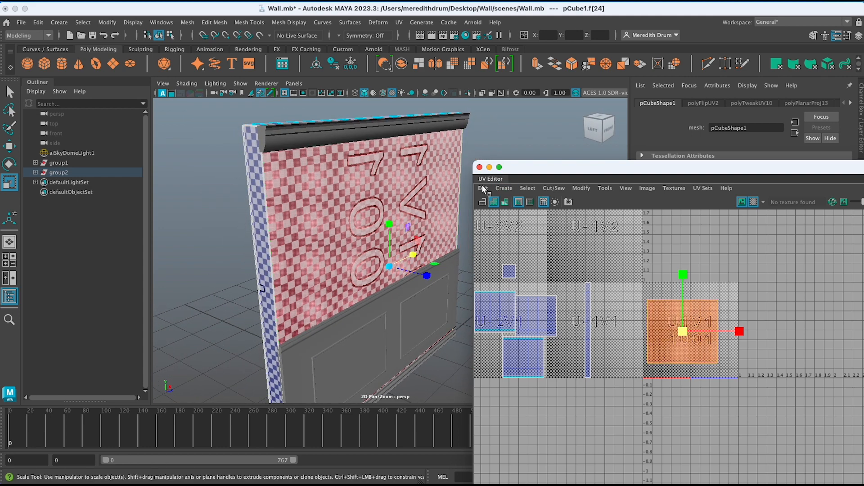
pyautogui.click(504, 188)
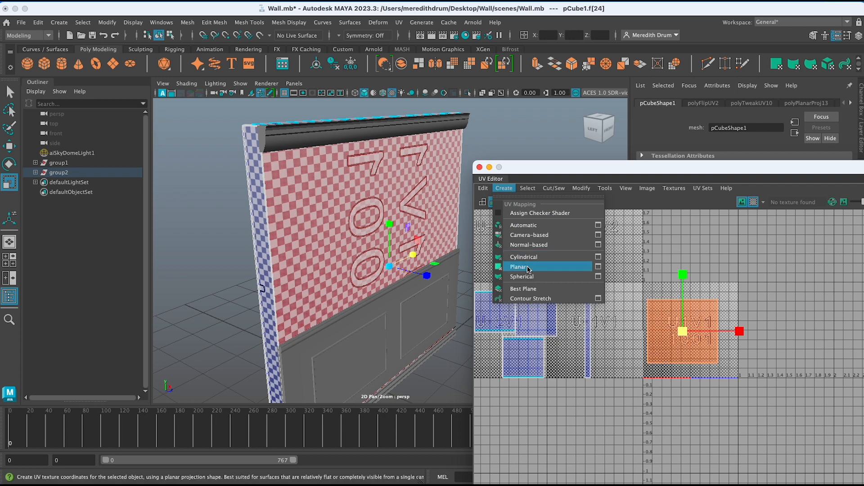
pyautogui.click(598, 269)
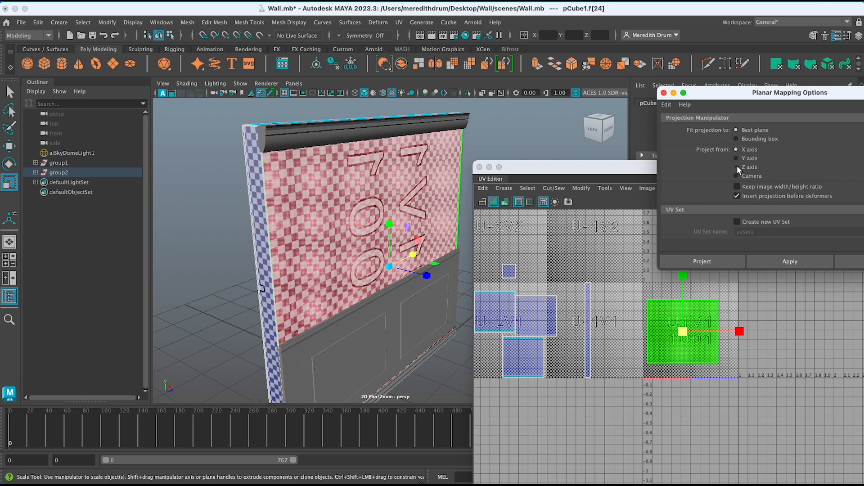
pyautogui.click(719, 262)
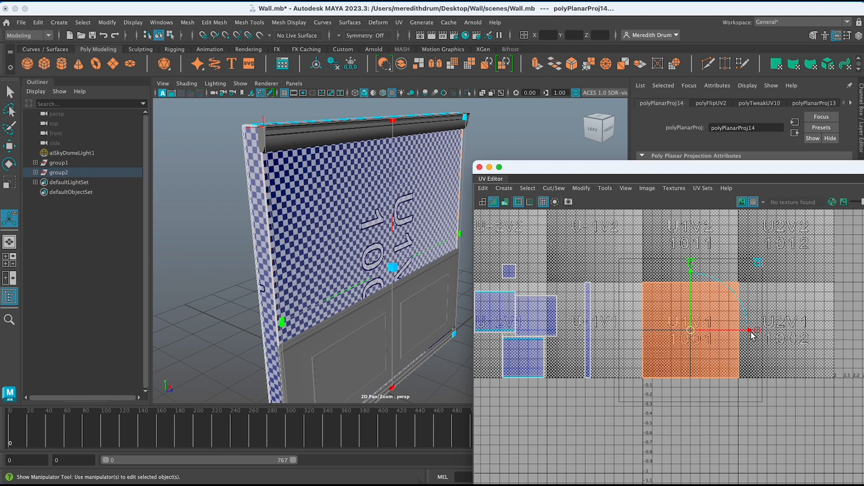
# Rescale the front face's UV shell slightly wider and smaller overall, and move it into tile 1002.
pyautogui.press('r')
pyautogui.moveTo(760, 331); pyautogui.dragTo(762, 332)
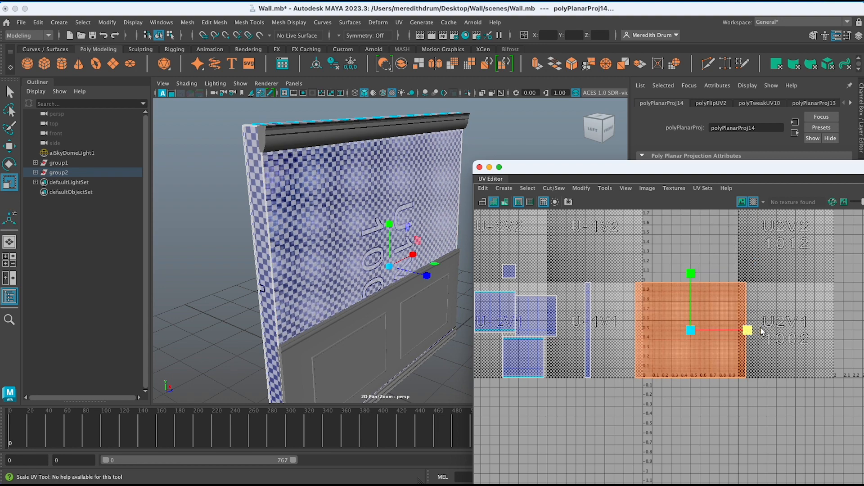
pyautogui.moveTo(691, 331); pyautogui.dragTo(676, 329)
pyautogui.press('w')
pyautogui.moveTo(750, 333); pyautogui.dragTo(850, 322)
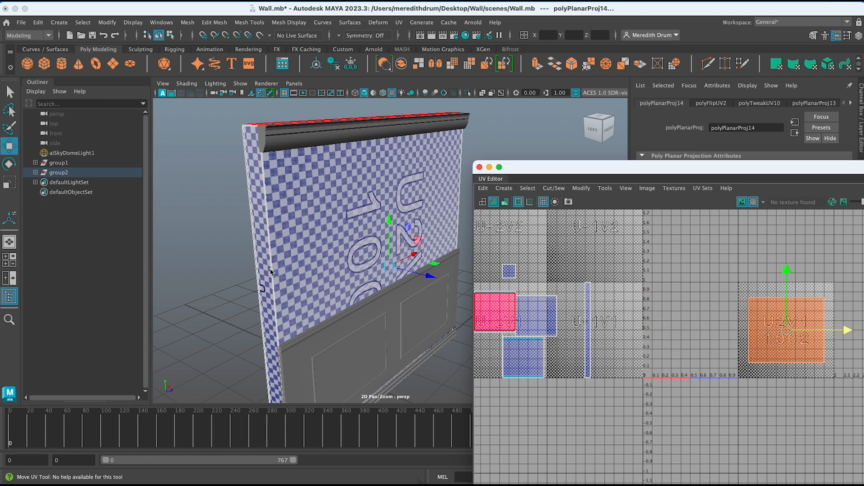
# Try to apply a planar UV projection to the wall's back face.
pyautogui.keyDown('alt'); pyautogui.moveTo(265, 271); pyautogui.dragTo(399, 268); pyautogui.keyUp('alt')
pyautogui.moveTo(411, 206); pyautogui.dragTo(414, 235, button='right')
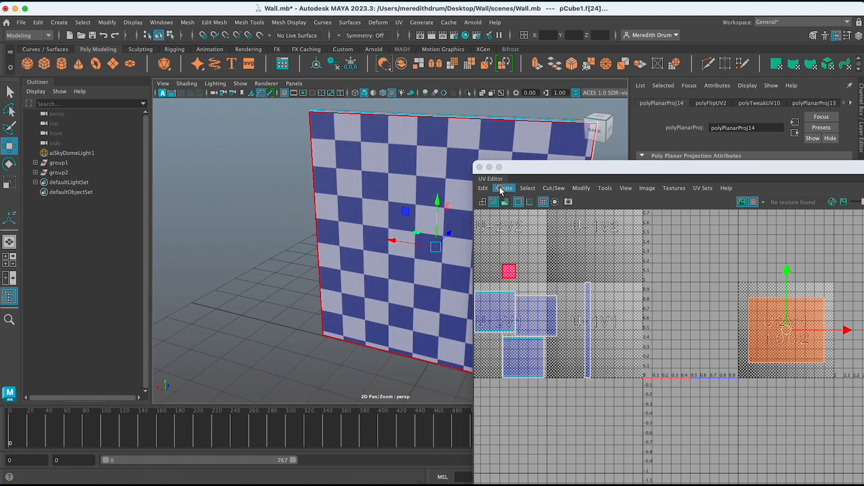
pyautogui.click(504, 189)
pyautogui.click(542, 268)
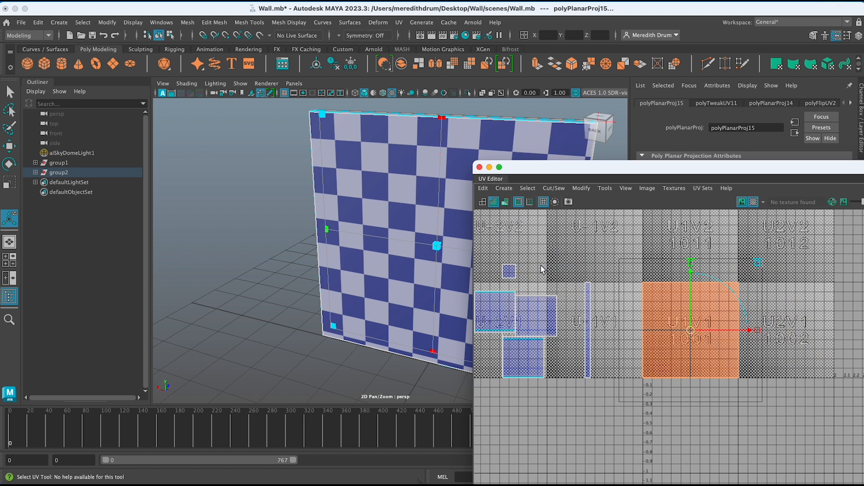
# Scale the newly projected UV shell down to about 0.3 units and move it up into tile 1011.
pyautogui.press('r')
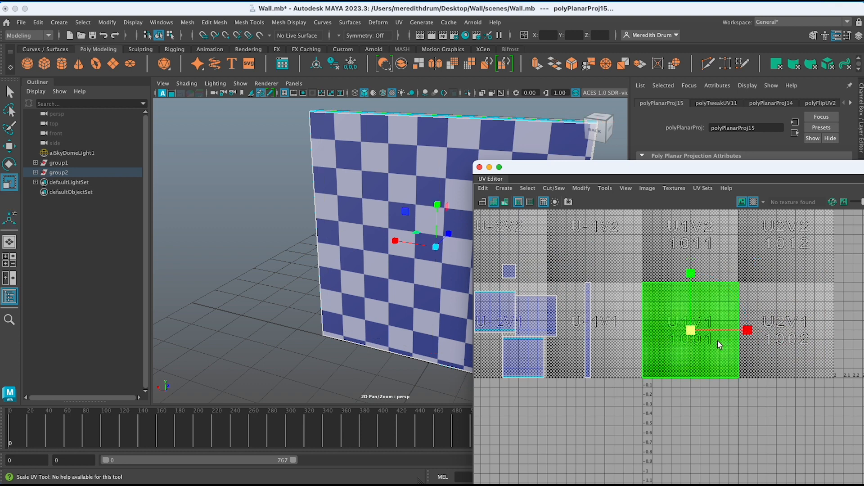
pyautogui.moveTo(690, 331); pyautogui.dragTo(650, 347)
pyautogui.press('w')
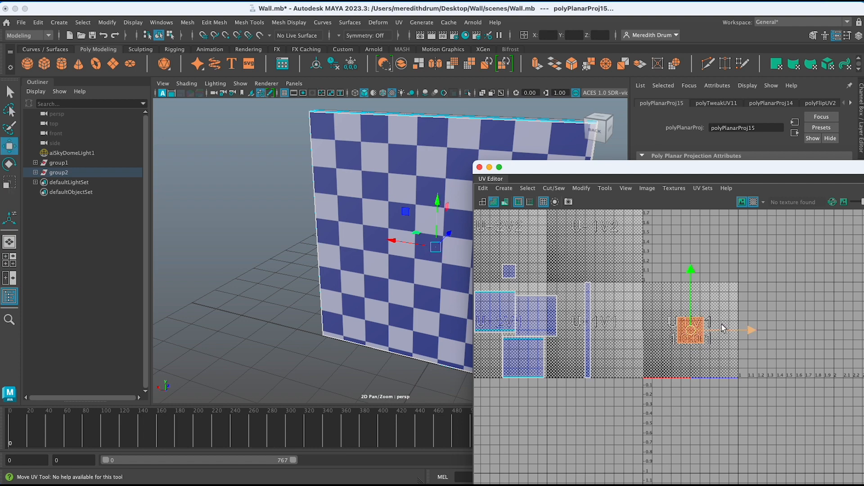
pyautogui.moveTo(691, 274); pyautogui.dragTo(686, 205)
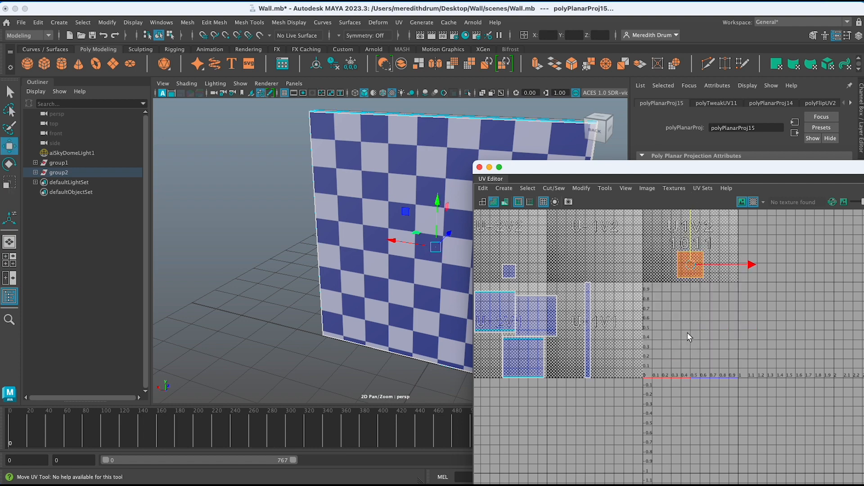
# Check the checker size on the wall's front, and select the back face to identify its UV shell.
pyautogui.keyDown('alt'); pyautogui.moveTo(446, 331); pyautogui.dragTo(319, 320); pyautogui.keyUp('alt')
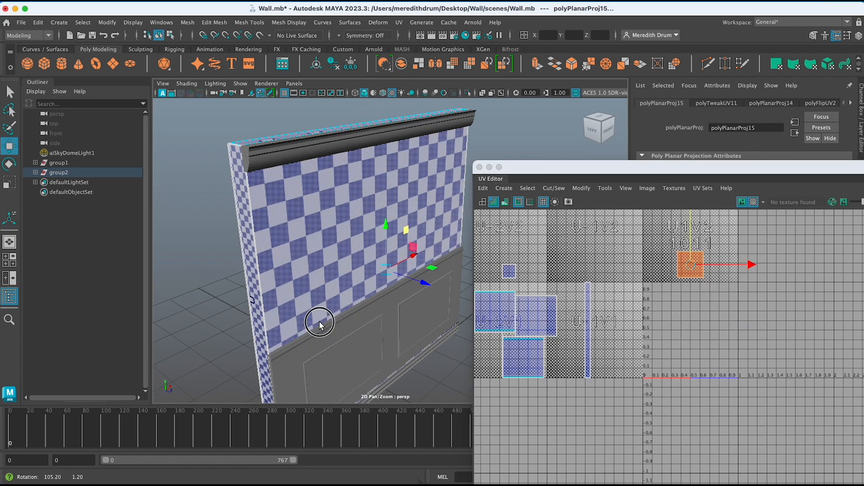
pyautogui.click(697, 289)
pyautogui.press('r')
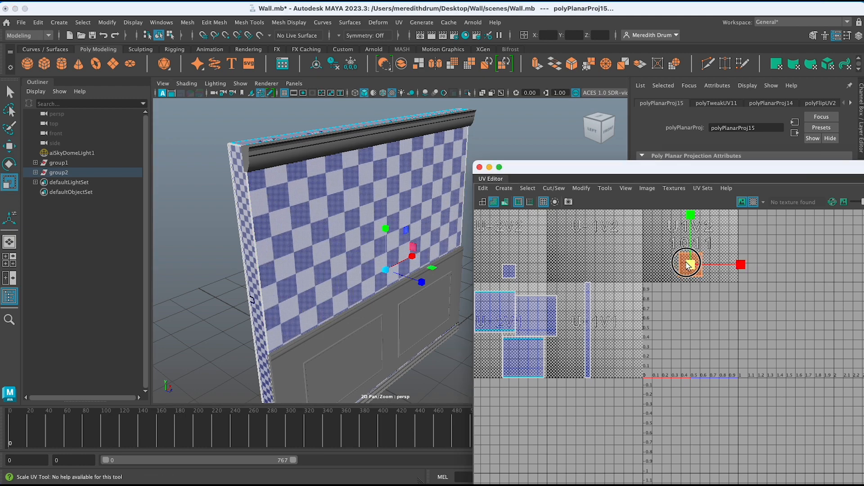
pyautogui.keyDown('alt'); pyautogui.moveTo(271, 277); pyautogui.dragTo(414, 211); pyautogui.keyUp('alt')
pyautogui.rightClick(413, 216)
pyautogui.click(413, 239)
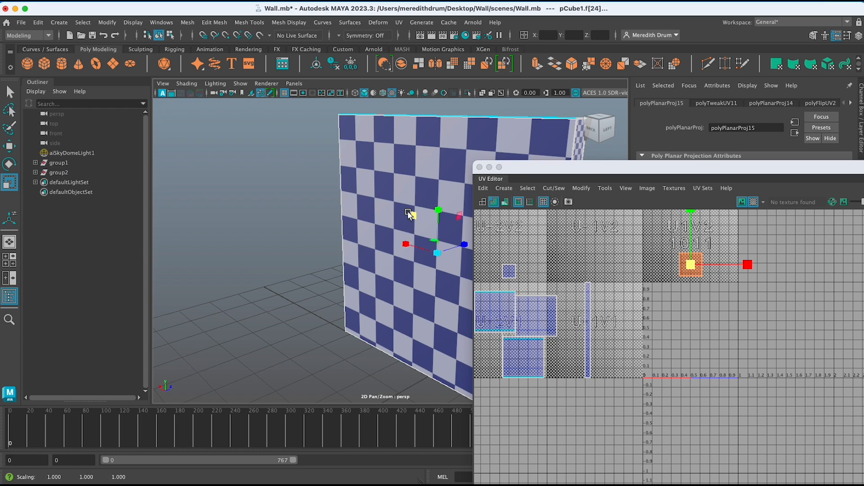
pyautogui.click(359, 202)
pyautogui.moveTo(360, 201); pyautogui.dragTo(395, 228, button='right')
pyautogui.click(395, 229)
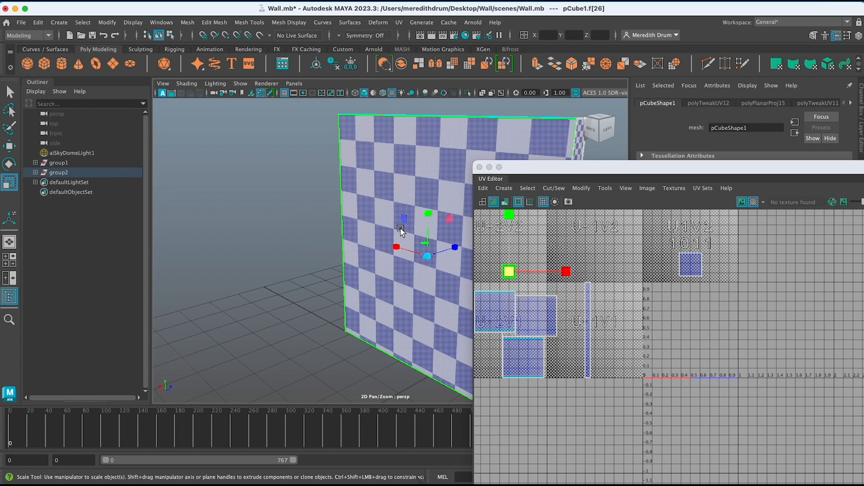
pyautogui.keyDown('alt'); pyautogui.moveTo(440, 262); pyautogui.dragTo(331, 267); pyautogui.keyUp('alt')
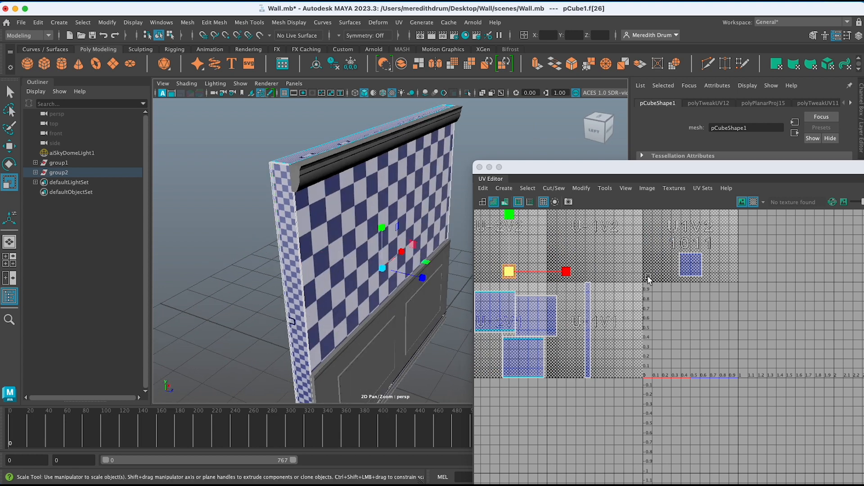
pyautogui.click(510, 272)
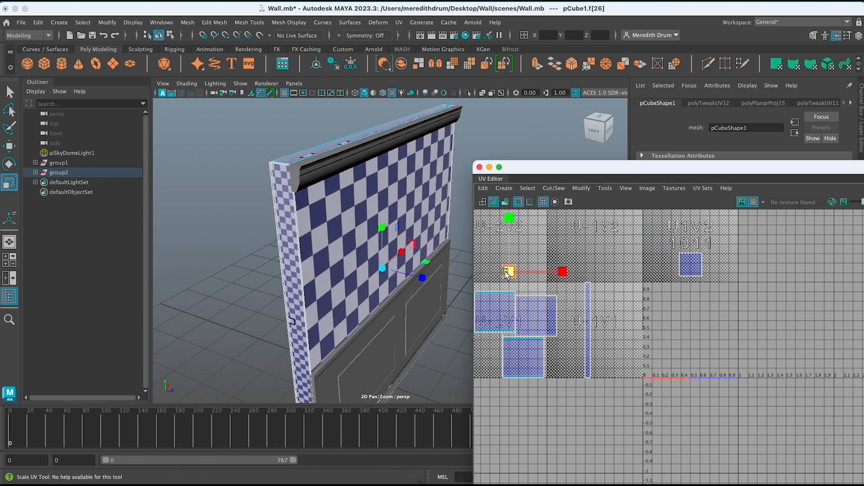
# Enlarge the front face's UV shell to about 0.7 units and move it above the other shells, outside the 0–1 space.
pyautogui.click(691, 265)
pyautogui.moveTo(691, 266); pyautogui.dragTo(809, 276)
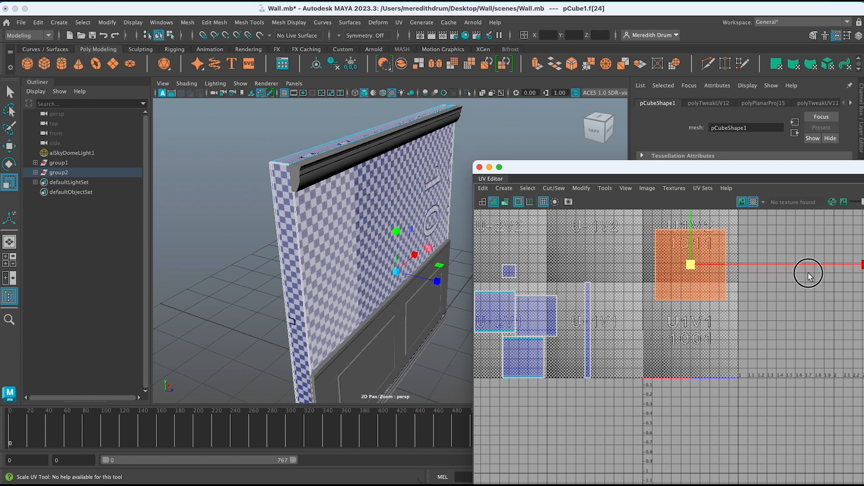
pyautogui.moveTo(341, 270)
pyautogui.keyDown('alt'); pyautogui.mouseDown()
pyautogui.moveTo(438, 265)
pyautogui.moveTo(351, 270)
pyautogui.mouseUp(); pyautogui.keyUp('alt')
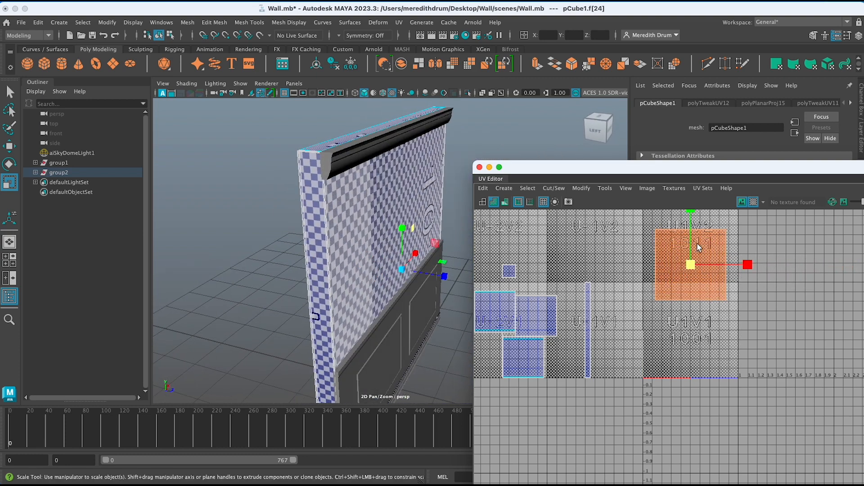
pyautogui.moveTo(693, 264); pyautogui.dragTo(562, 250)
pyautogui.press('w')
# Select the wall's narrow right side face and apply a planar UV projection from the X axis.
pyautogui.click(539, 314)
pyautogui.keyDown('alt'); pyautogui.moveTo(405, 252); pyautogui.dragTo(205, 244); pyautogui.keyUp('alt')
pyautogui.scroll(3, 329, 280)
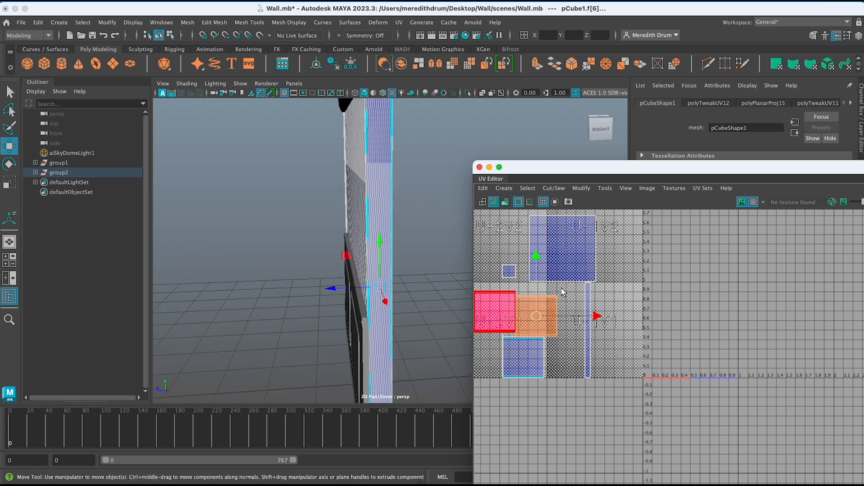
pyautogui.moveTo(383, 219); pyautogui.dragTo(385, 233, button='right')
pyautogui.click(379, 205)
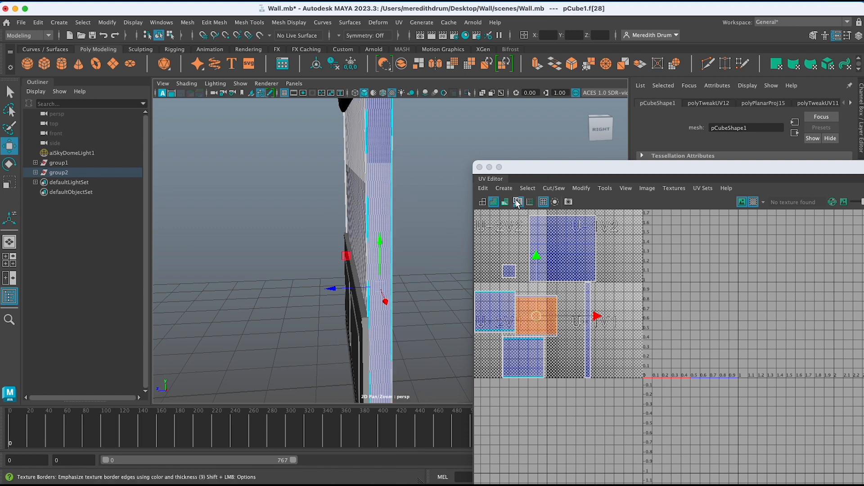
pyautogui.click(507, 190)
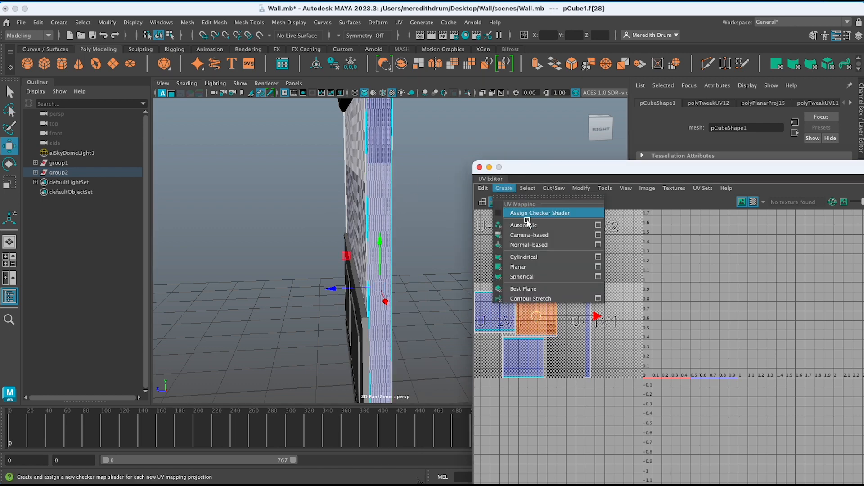
pyautogui.click(598, 267)
pyautogui.keyDown('alt'); pyautogui.moveTo(402, 293); pyautogui.dragTo(441, 293); pyautogui.keyUp('alt')
pyautogui.click(736, 150)
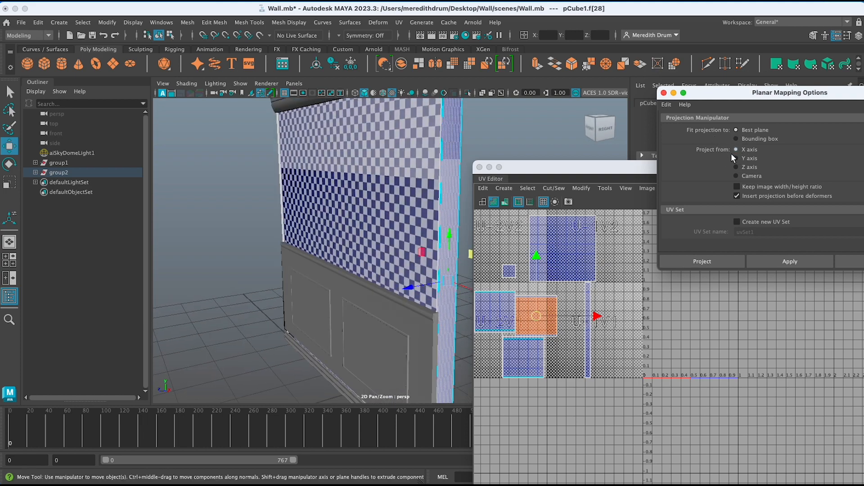
pyautogui.click(700, 261)
# Narrow the right side face's UV shell horizontally to about 0.1 units so the checkers look square.
pyautogui.scroll(4, 420, 301)
pyautogui.keyDown('alt'); pyautogui.moveTo(419, 288); pyautogui.dragTo(318, 283, button='middle'); pyautogui.keyUp('alt')
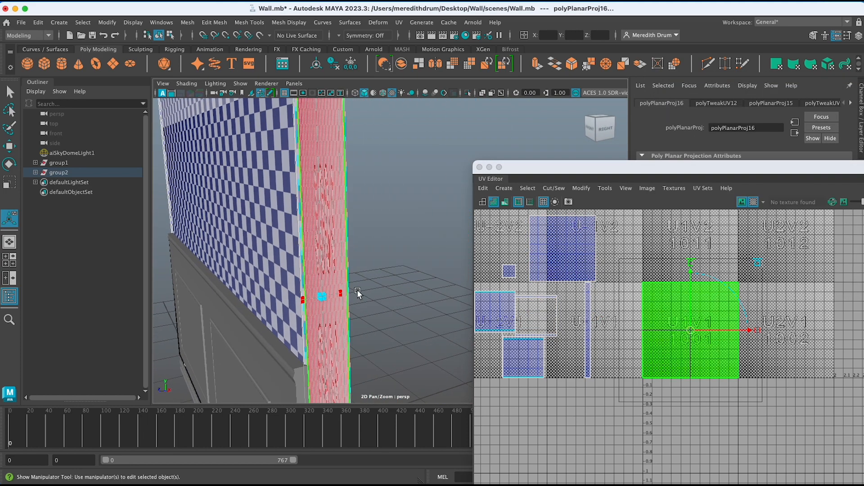
pyautogui.click(768, 330)
pyautogui.press('r')
pyautogui.moveTo(749, 331); pyautogui.dragTo(697, 345)
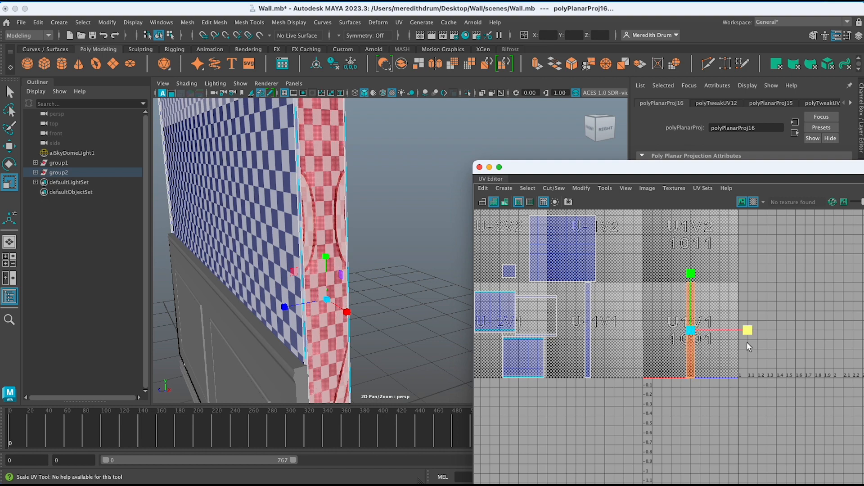
# Select the wall's left side UV shell and move it into tile 1001 beside the right side's shell.
pyautogui.press('w')
pyautogui.keyDown('alt'); pyautogui.moveTo(353, 276); pyautogui.dragTo(326, 297); pyautogui.keyUp('alt')
pyautogui.scroll(-5, 325, 298)
pyautogui.click(299, 289)
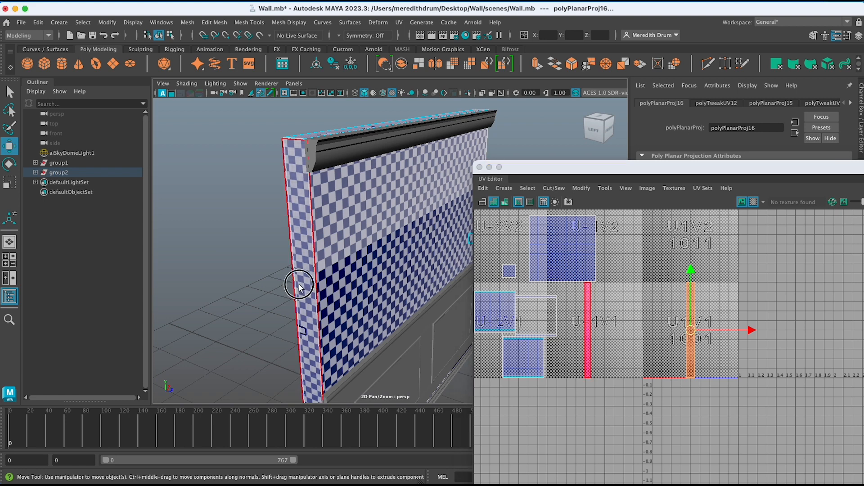
pyautogui.click(585, 335)
pyautogui.moveTo(650, 332); pyautogui.dragTo(726, 331)
# Rescale the right side's UV shell, stretching it vertically to slightly taller than the left side's shell.
pyautogui.click(693, 321)
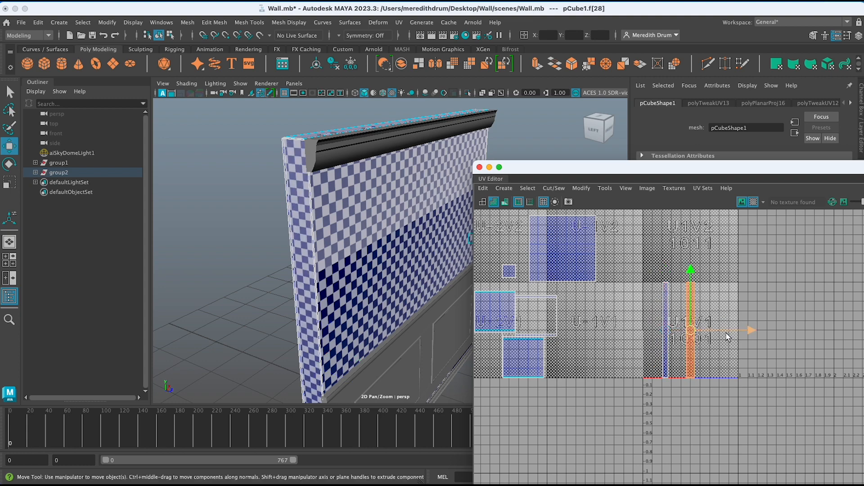
pyautogui.scroll(2, 728, 336)
pyautogui.press('r')
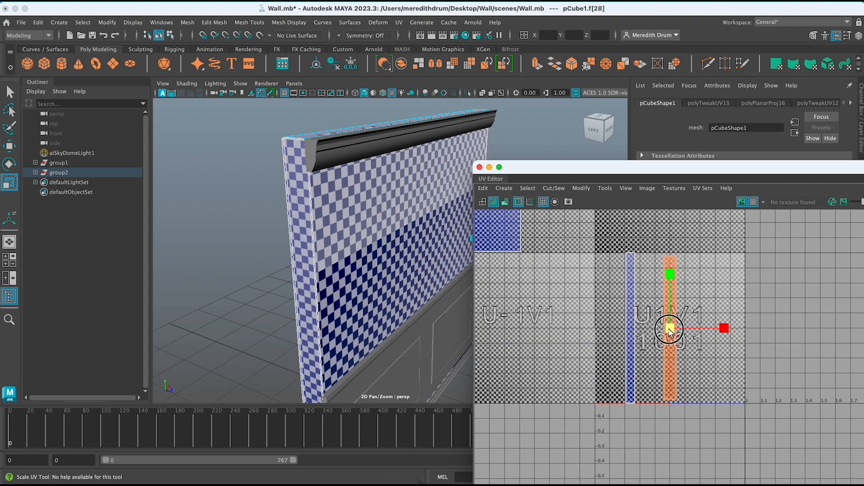
pyautogui.moveTo(671, 328); pyautogui.dragTo(671, 277)
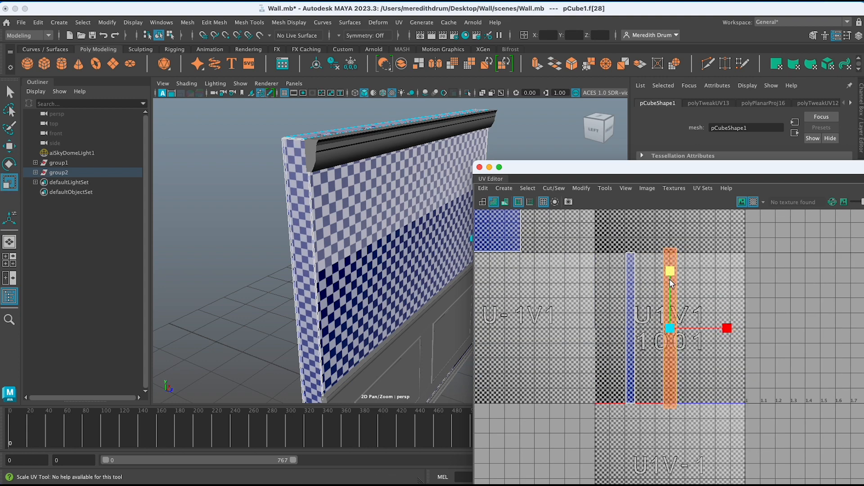
# Scale the right and left side UV shells to fit just within tile 1001's height, and narrow the right side's shell.
pyautogui.moveTo(669, 328); pyautogui.dragTo(666, 329)
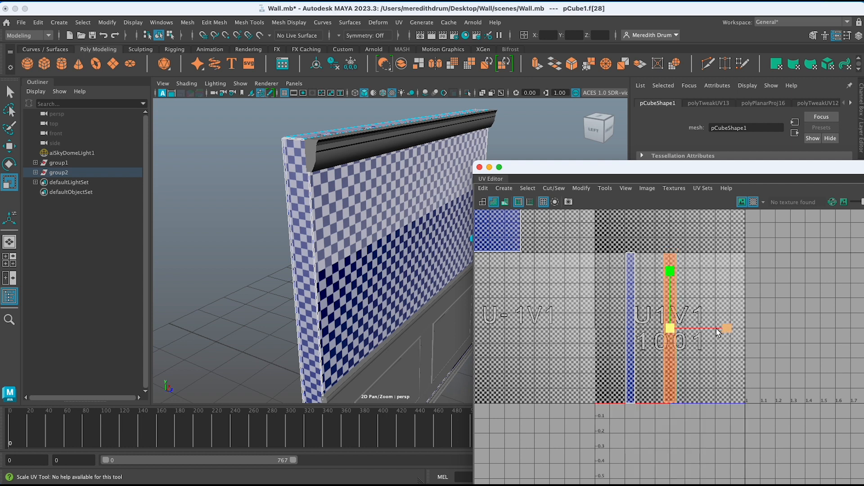
pyautogui.moveTo(731, 330); pyautogui.dragTo(713, 334)
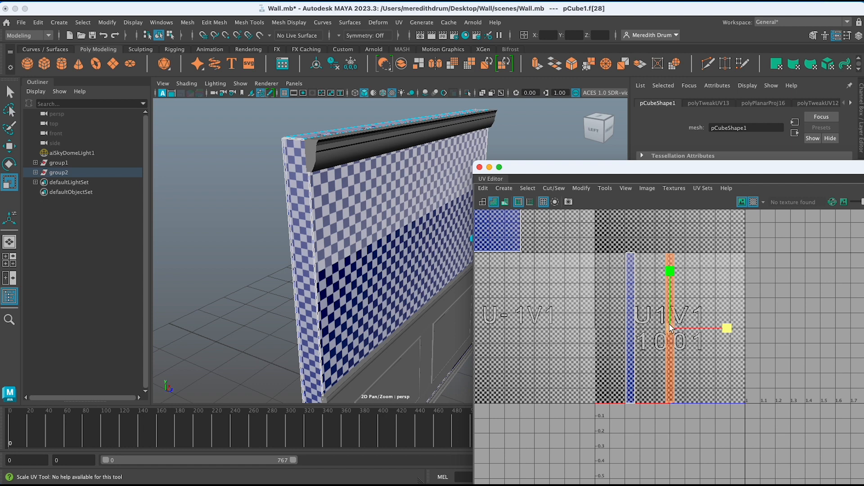
pyautogui.click(633, 331)
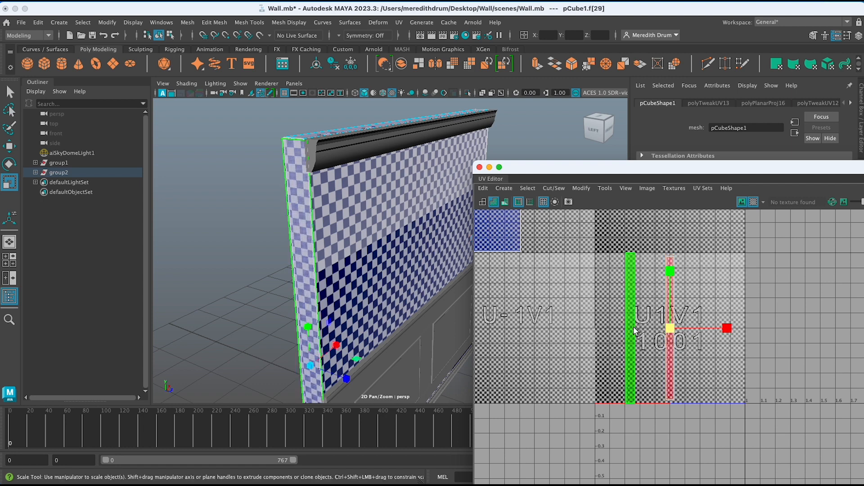
pyautogui.click(631, 329)
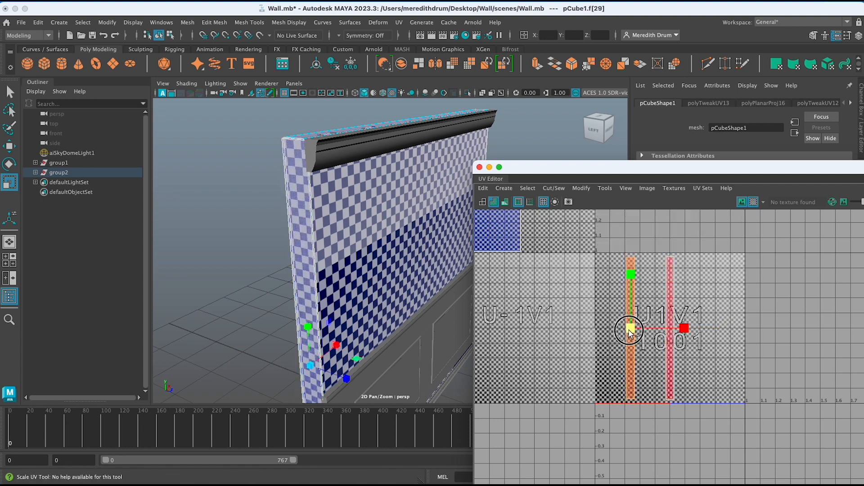
pyautogui.click(691, 325)
pyautogui.scroll(-5, 695, 321)
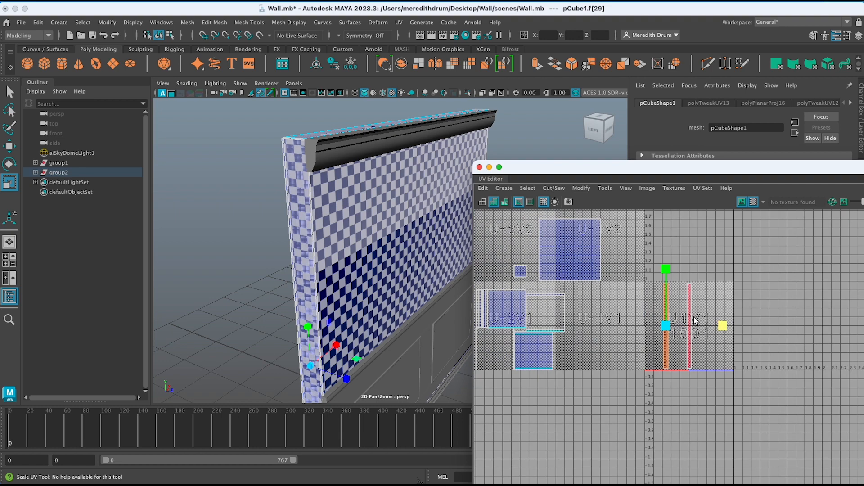
# Try to scale the square UV shell at the bottom of tile U-2V1.
pyautogui.click(602, 344)
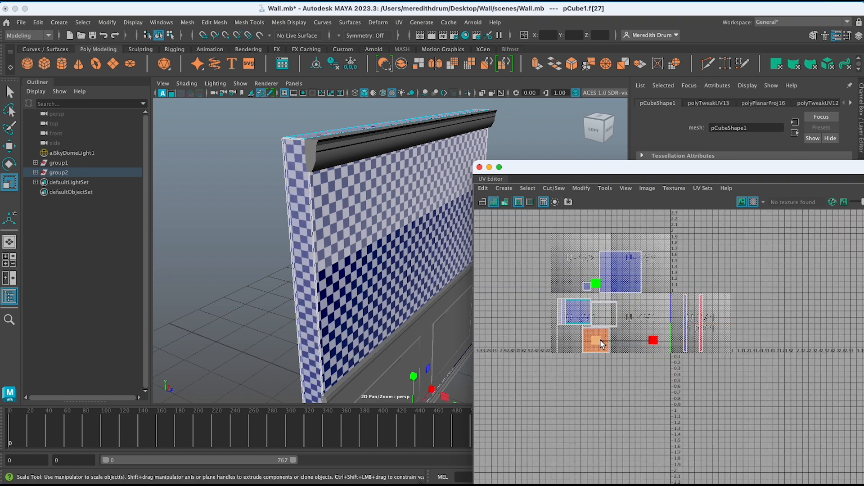
pyautogui.scroll(-10, 346, 367)
pyautogui.keyDown('alt'); pyautogui.moveTo(365, 357); pyautogui.dragTo(354, 348); pyautogui.keyUp('alt')
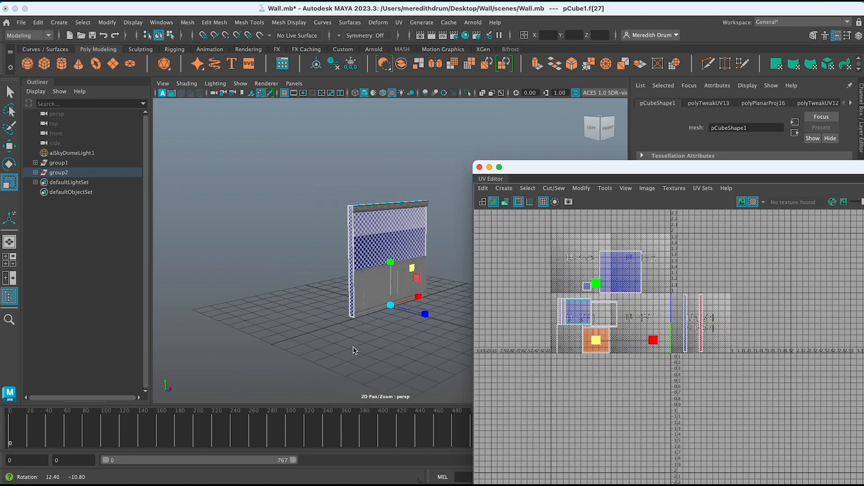
pyautogui.scroll(2, 589, 362)
pyautogui.moveTo(606, 341); pyautogui.dragTo(575, 338)
pyautogui.press('super+z')
pyautogui.press('r')
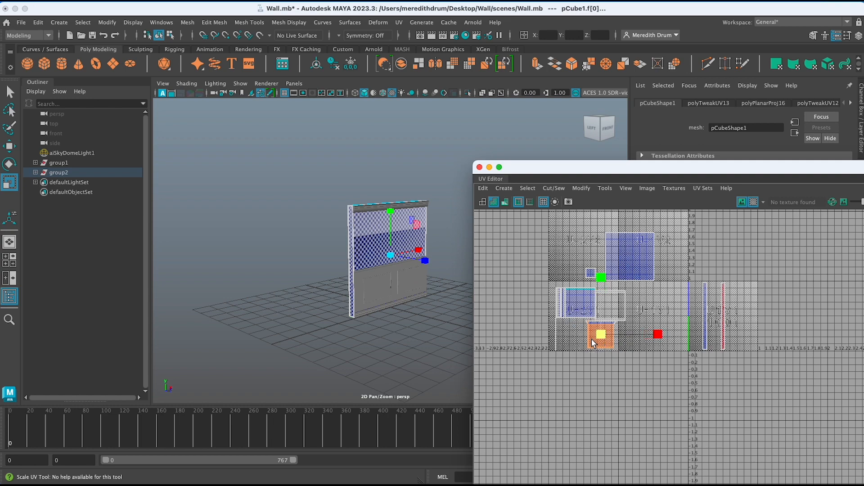
# Select the stacked square UV shells at the bottom of tile U-2V1 and scale them down to about 0.15 units.
pyautogui.scroll(3, 649, 363)
pyautogui.scroll(3, 648, 363)
pyautogui.moveTo(637, 368); pyautogui.dragTo(504, 282)
pyautogui.rightClick(505, 283)
pyautogui.moveTo(505, 281); pyautogui.dragTo(488, 275, button='right')
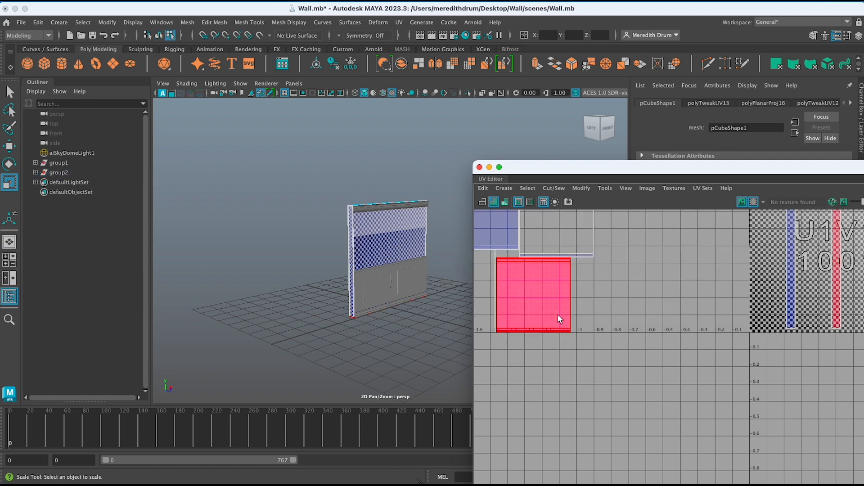
pyautogui.click(537, 301)
pyautogui.moveTo(534, 295); pyautogui.dragTo(498, 299)
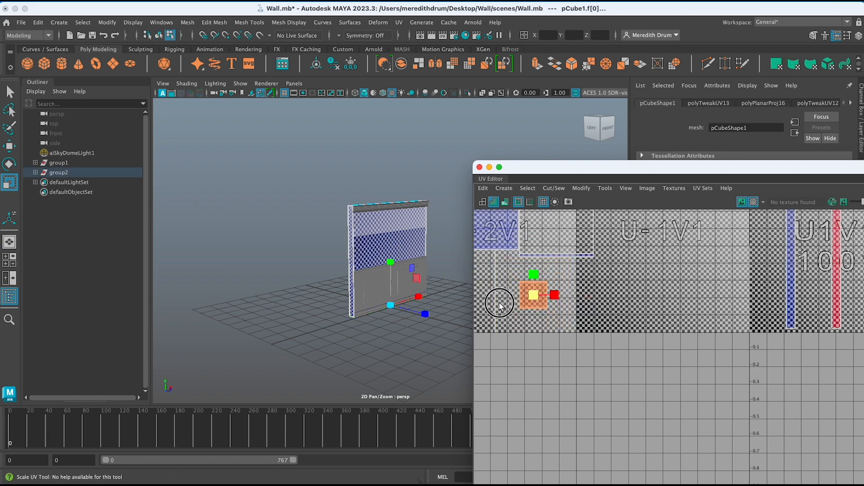
# Select the outlined, unfilled UV shell straddling the two tiles and scale it down to about half its size.
pyautogui.scroll(2, 585, 356)
pyautogui.scroll(-1, 597, 364)
pyautogui.click(589, 265)
pyautogui.moveTo(379, 330)
pyautogui.keyDown('alt'); pyautogui.mouseDown()
pyautogui.moveTo(388, 316)
pyautogui.moveTo(374, 325)
pyautogui.mouseUp(); pyautogui.keyUp('alt')
pyautogui.scroll(5, 373, 324)
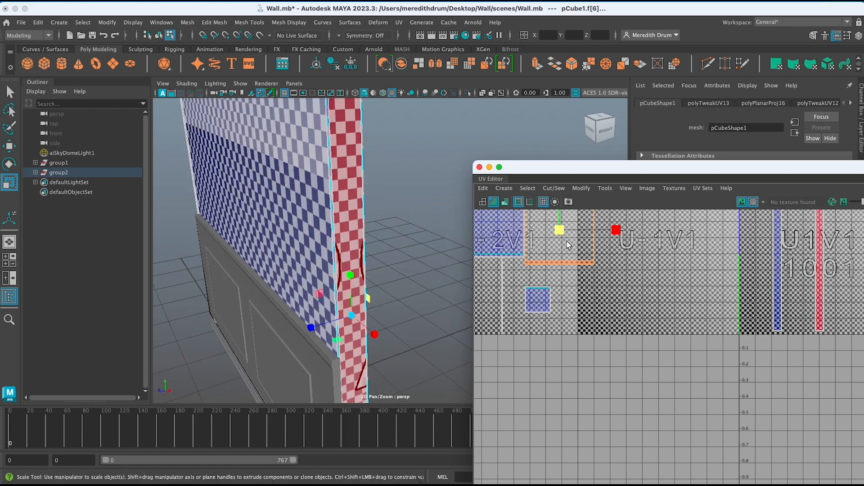
pyautogui.scroll(-2, 610, 285)
pyautogui.moveTo(576, 247); pyautogui.dragTo(547, 255)
# Scale the filled square UV shell in the upper part of tile U-2V1 down to about 0.17 units.
pyautogui.click(530, 252)
pyautogui.press('f')
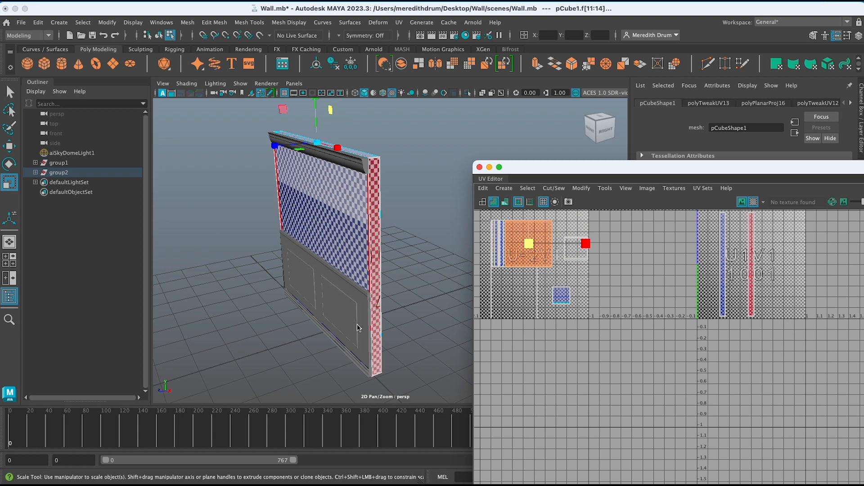
pyautogui.moveTo(531, 247); pyautogui.dragTo(500, 259)
# Select the narrow vertical UV shells at the far left of tile U-2V1 together and scale them down to about half their height.
pyautogui.click(499, 258)
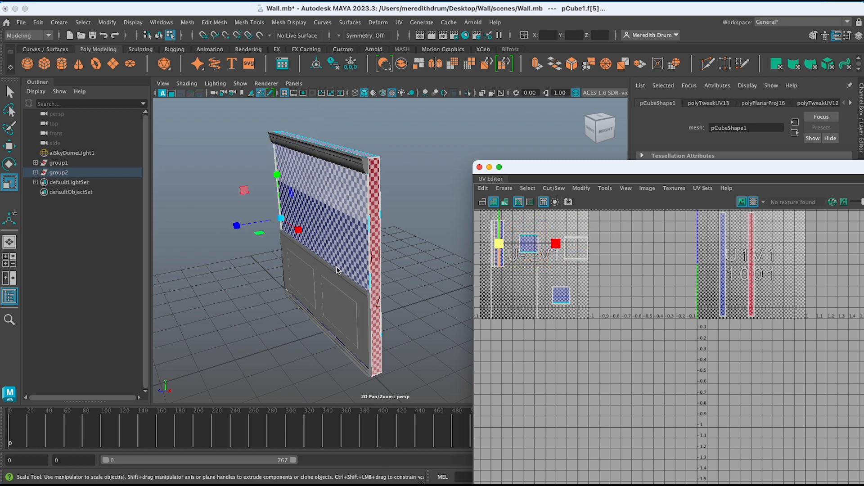
pyautogui.keyDown('alt'); pyautogui.moveTo(337, 271); pyautogui.dragTo(292, 273); pyautogui.keyUp('alt')
pyautogui.click(503, 266)
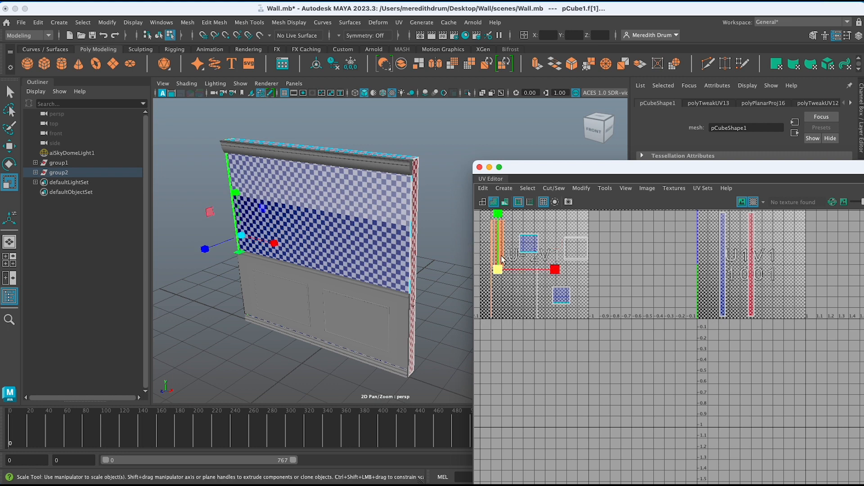
pyautogui.moveTo(497, 269); pyautogui.dragTo(540, 300)
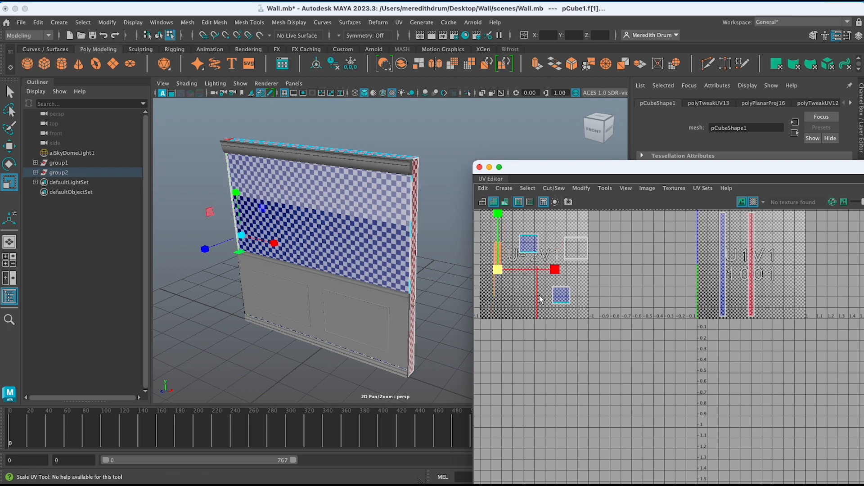
# Shrink the remaining thin vertical UV shell and move it beside the other narrow shells.
pyautogui.click(561, 296)
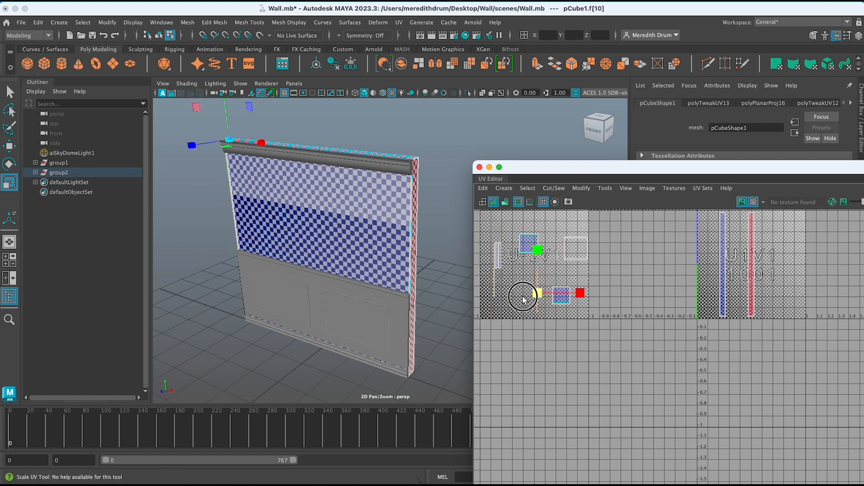
pyautogui.press('w')
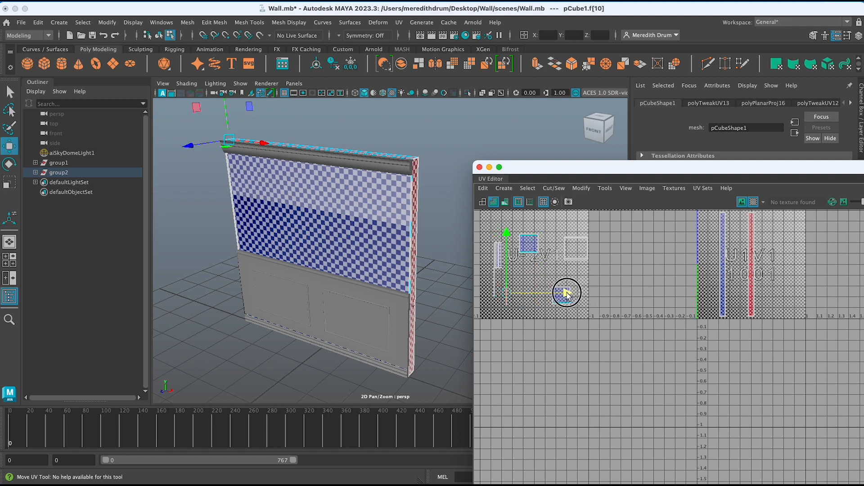
pyautogui.scroll(-3, 621, 338)
# Shrink the outlined UV shell further, then move all the small shells together from tile U-2V1 into tile 1002.
pyautogui.click(610, 285)
pyautogui.press('r')
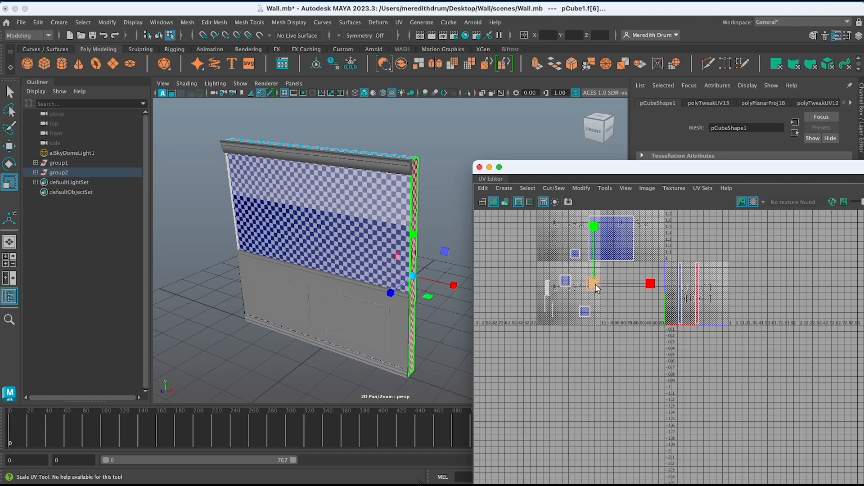
pyautogui.moveTo(533, 274); pyautogui.dragTo(596, 326)
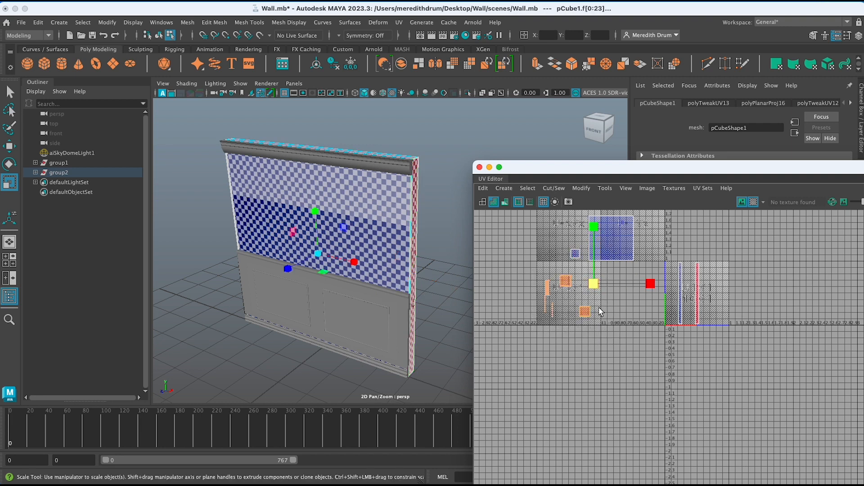
pyautogui.scroll(-2, 665, 346)
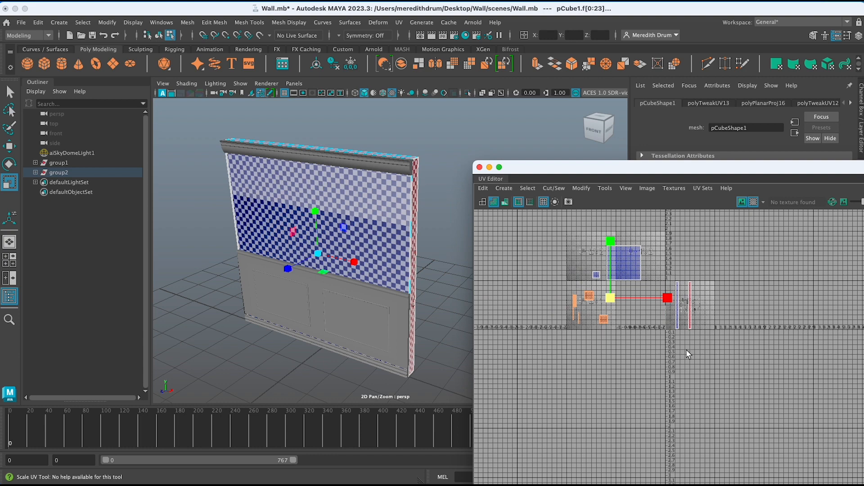
pyautogui.press('w')
pyautogui.moveTo(655, 309); pyautogui.dragTo(763, 304)
pyautogui.scroll(5, 730, 349)
pyautogui.keyDown('alt'); pyautogui.moveTo(727, 350); pyautogui.dragTo(745, 454, button='middle'); pyautogui.keyUp('alt')
# Stack the left side's UV shell on the right side's and move both to the right edge of tile 1001.
pyautogui.moveTo(685, 416); pyautogui.dragTo(589, 320)
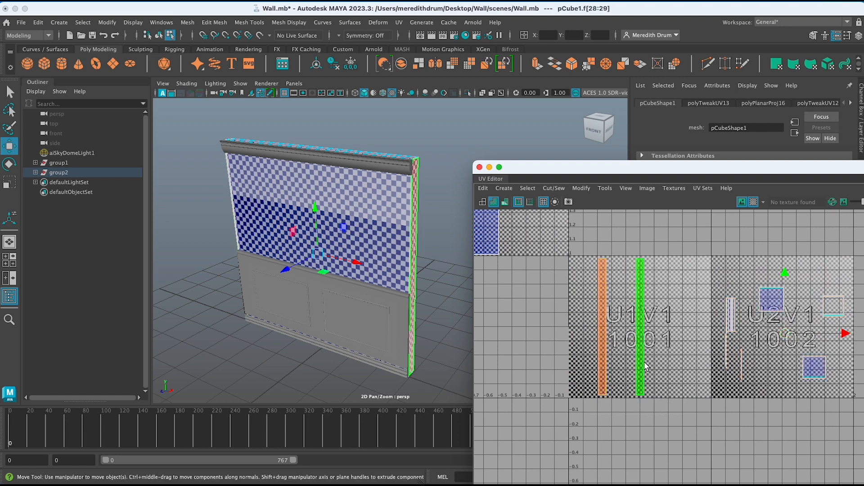
pyautogui.click(603, 327)
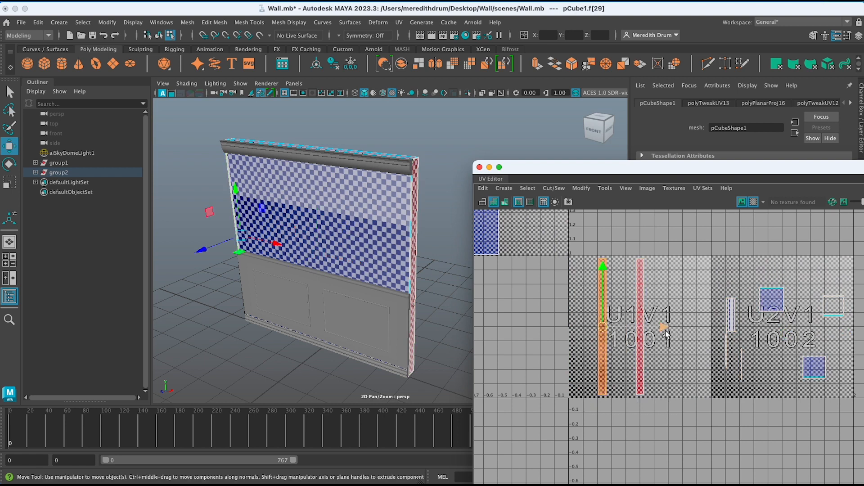
pyautogui.moveTo(661, 328); pyautogui.dragTo(699, 327)
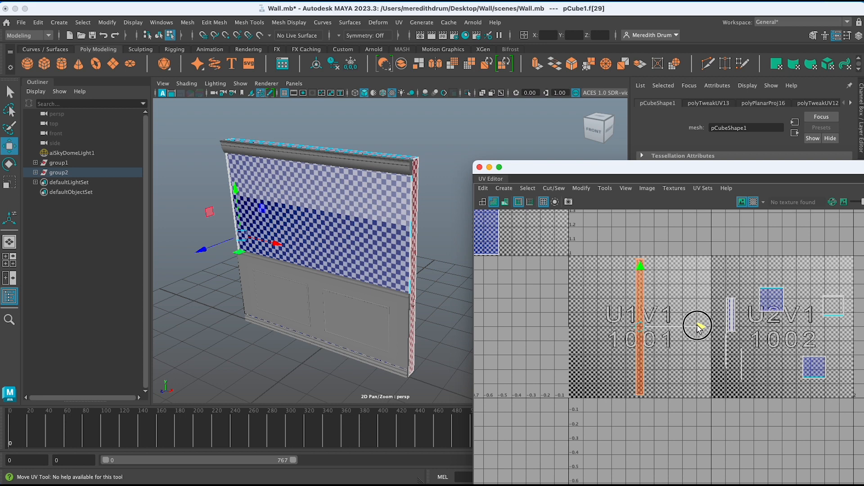
pyautogui.moveTo(604, 302); pyautogui.dragTo(764, 333)
# Select the small UV shells in tile 1002, scale them down and move them into tile 1001 left of the side shells.
pyautogui.scroll(-3, 827, 409)
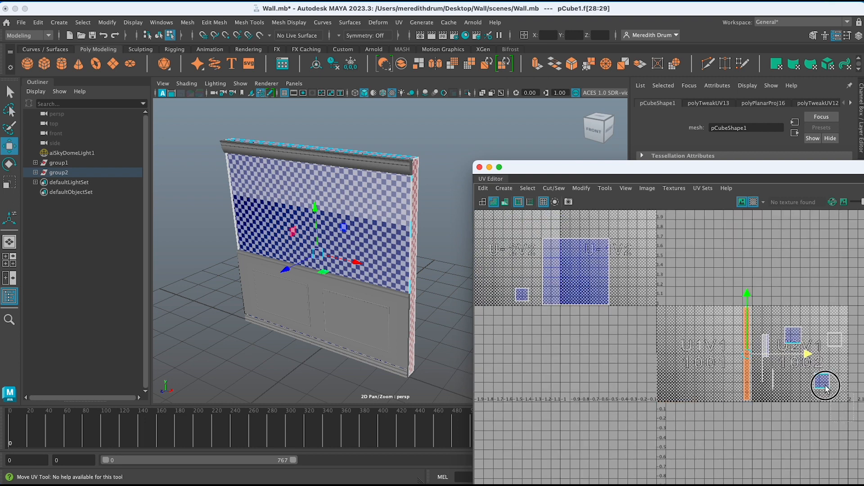
pyautogui.moveTo(763, 308); pyautogui.dragTo(728, 321)
pyautogui.press('r')
pyautogui.press('w')
pyautogui.scroll(5, 804, 397)
pyautogui.click(793, 399)
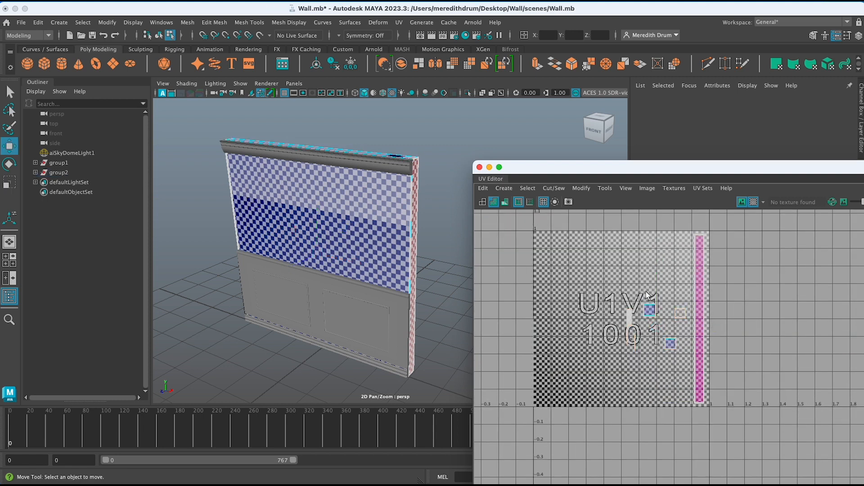
# Arrange the narrow strips and small square UV shells in a vertical column just left of the stacked side shells.
pyautogui.click(632, 325)
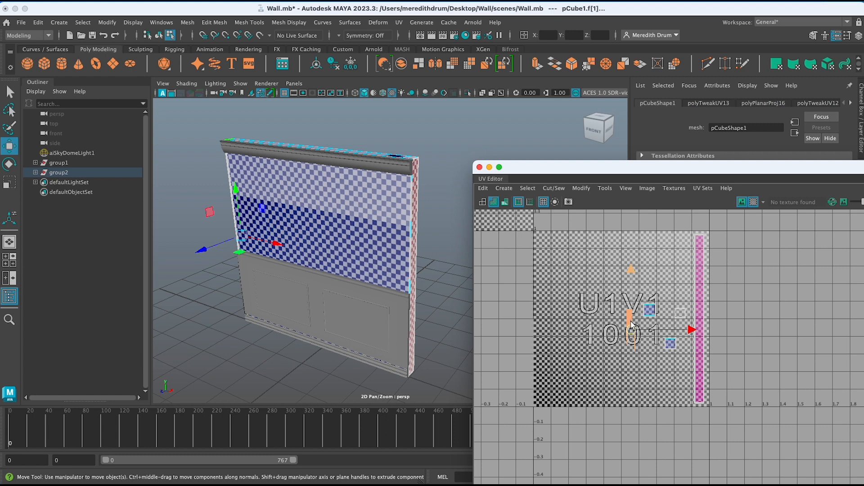
pyautogui.moveTo(633, 330); pyautogui.dragTo(687, 260)
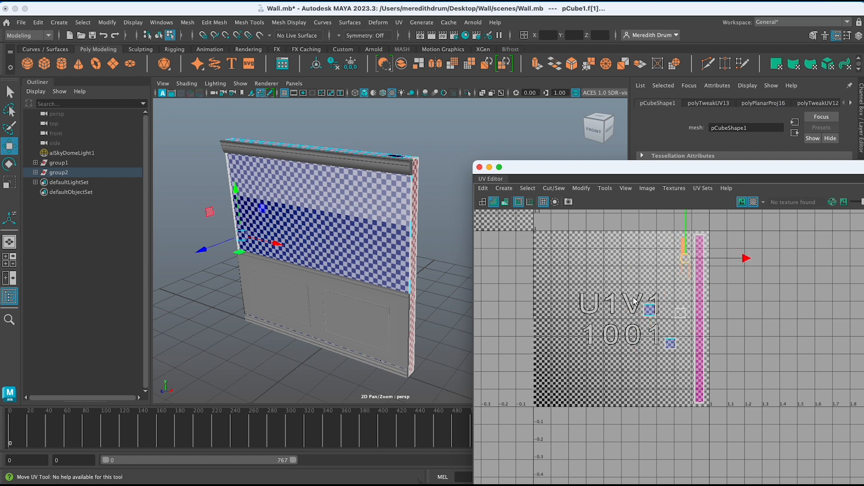
pyautogui.click(650, 311)
pyautogui.moveTo(650, 311); pyautogui.dragTo(685, 304)
pyautogui.click(681, 317)
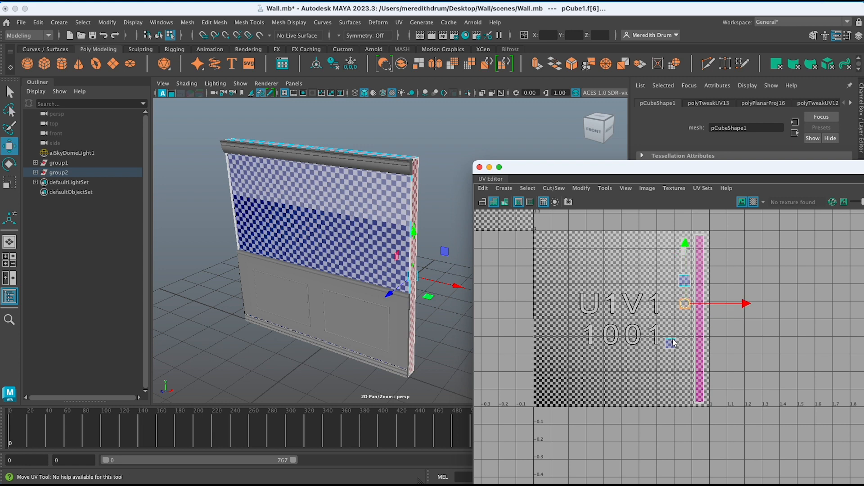
pyautogui.click(671, 343)
pyautogui.moveTo(670, 342); pyautogui.dragTo(686, 322)
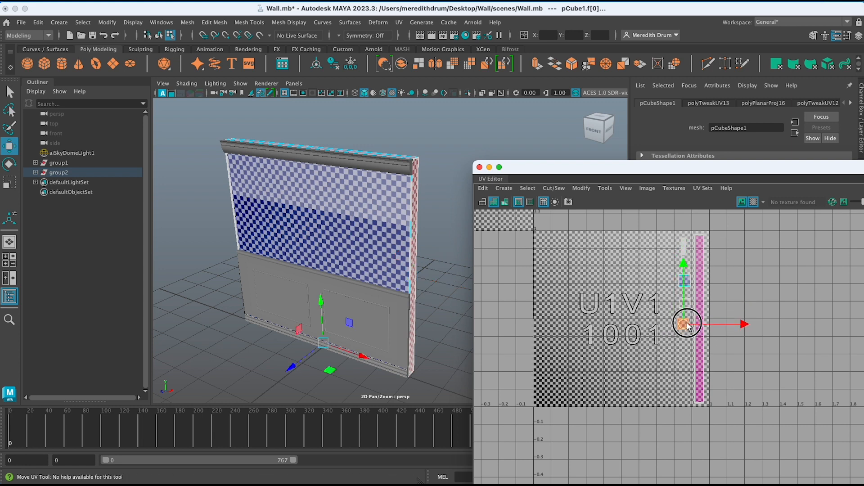
# Shrink the small square UV shell from tile U-2V2 and place it at the bottom of the column in tile 1001.
pyautogui.scroll(-2, 833, 377)
pyautogui.scroll(-3, 833, 377)
pyautogui.click(555, 293)
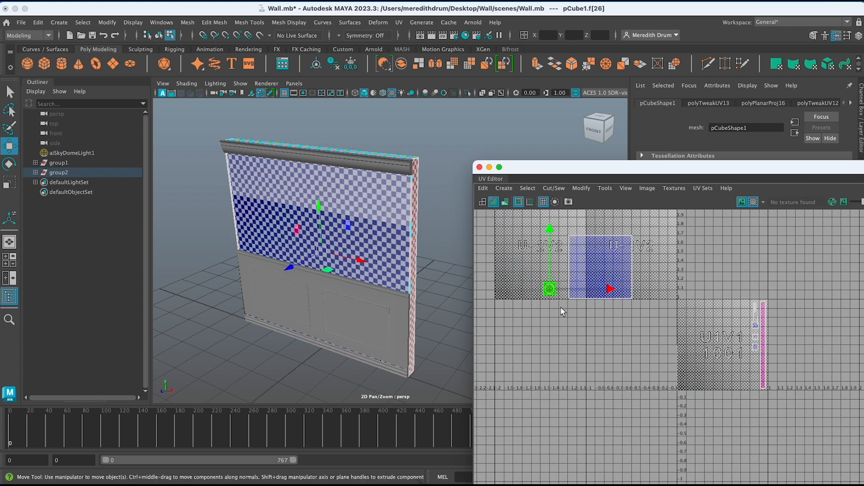
pyautogui.moveTo(551, 291); pyautogui.dragTo(718, 371)
pyautogui.scroll(2, 760, 393)
pyautogui.press('r')
pyautogui.press('w')
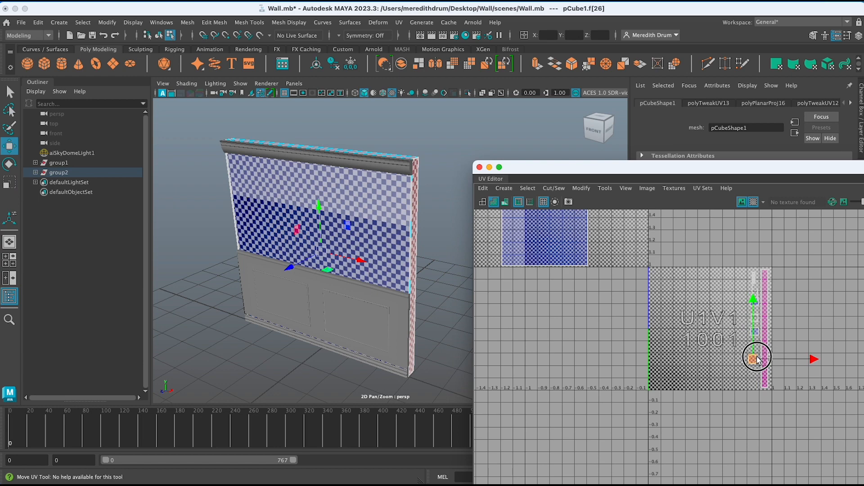
# Move the large UV shell of the upper wall face into tile 1001, left of the column of small shells.
pyautogui.click(584, 258)
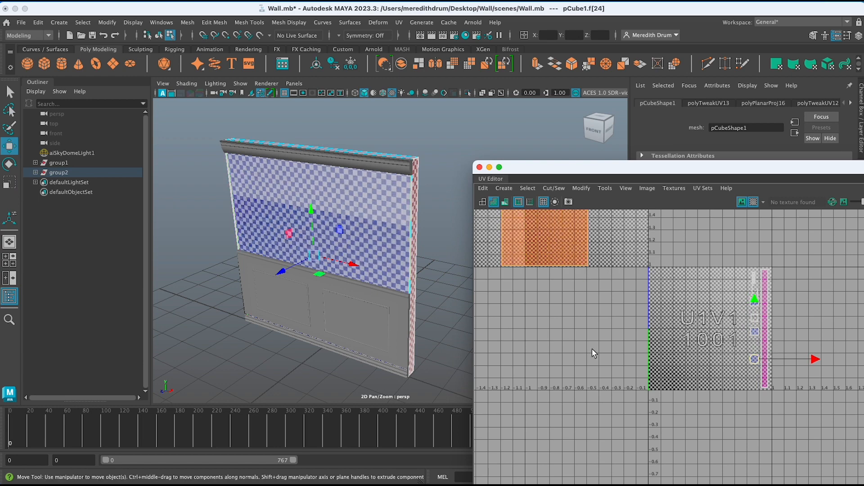
pyautogui.scroll(-3, 585, 272)
pyautogui.moveTo(579, 277); pyautogui.dragTo(656, 343)
pyautogui.scroll(1, 708, 371)
pyautogui.scroll(2, 707, 370)
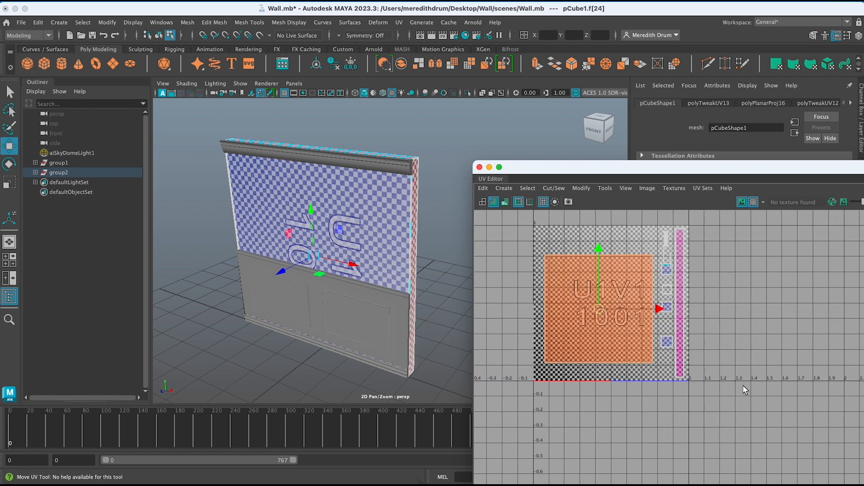
# Widen the large wall face's UV shell horizontally to about 0.75 units.
pyautogui.press('r')
pyautogui.moveTo(662, 313); pyautogui.dragTo(662, 311)
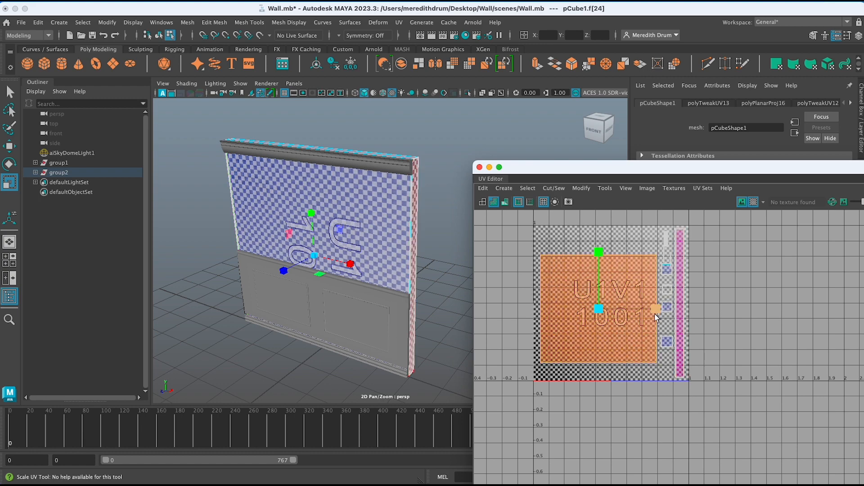
pyautogui.scroll(4, 691, 331)
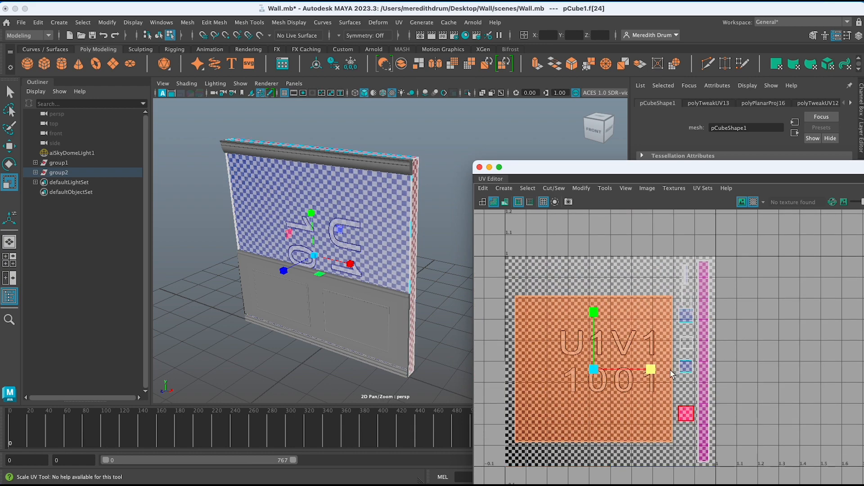
# Move the upper small square UV shell from the column to the upper-left corner of tile 1001, above the large shell.
pyautogui.click(687, 318)
pyautogui.press('w')
pyautogui.moveTo(689, 319); pyautogui.dragTo(521, 277)
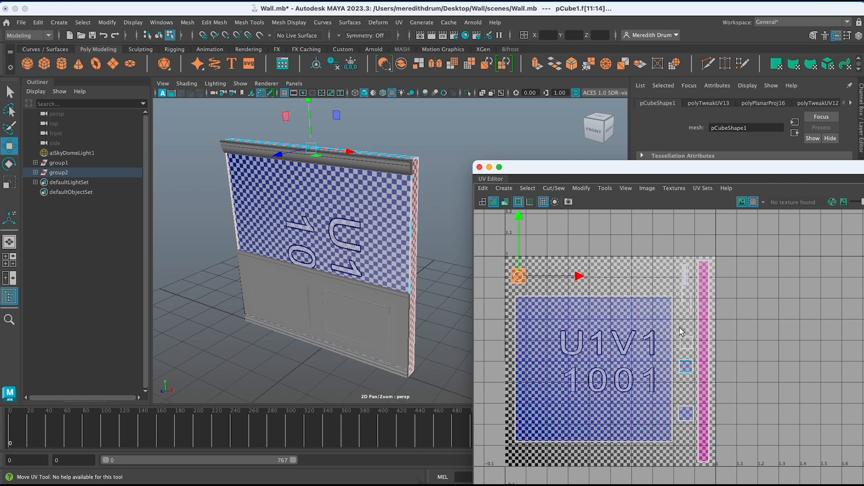
pyautogui.click(686, 413)
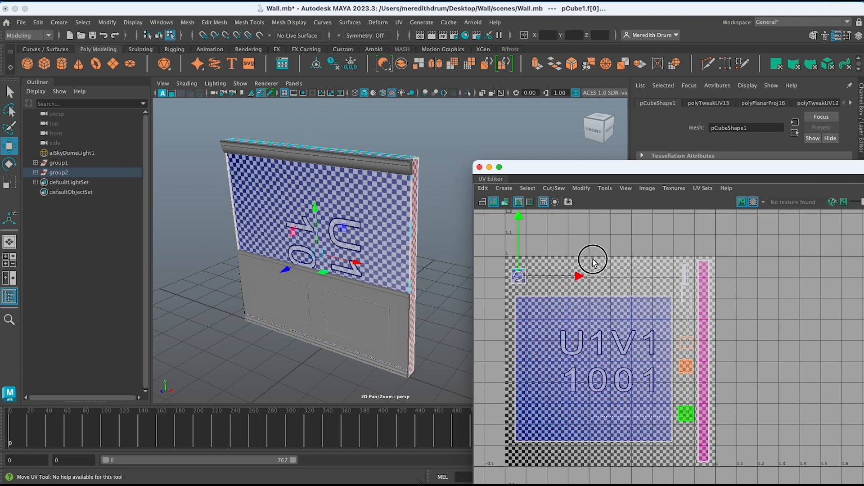
pyautogui.click(681, 333)
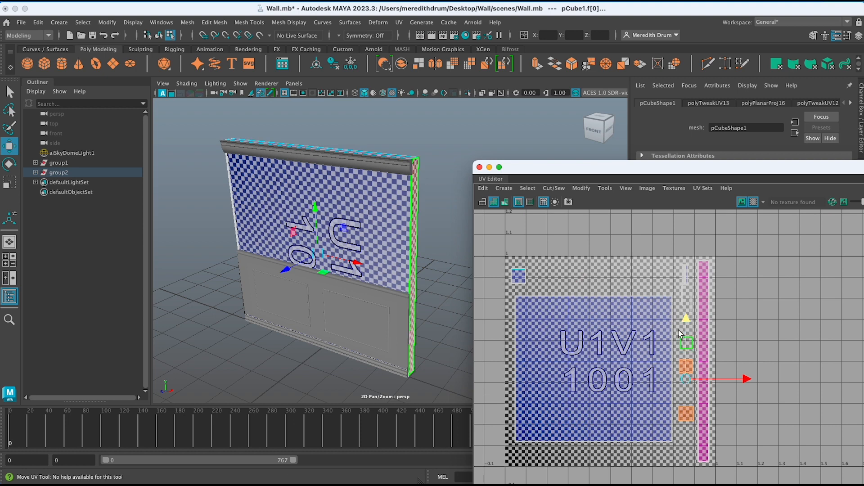
pyautogui.click(781, 444)
pyautogui.moveTo(682, 347); pyautogui.dragTo(688, 420)
pyautogui.click(788, 406)
# Move the three remaining small square UV shells into a row along the upper edge of tile 1001.
pyautogui.click(686, 366)
pyautogui.moveTo(686, 366); pyautogui.dragTo(548, 273)
pyautogui.click(687, 346)
pyautogui.moveTo(688, 344); pyautogui.dragTo(596, 276)
pyautogui.click(687, 412)
pyautogui.moveTo(696, 420); pyautogui.dragTo(632, 277)
# Move the large wall face's UV shell slightly down and scale it up uniformly to fill the space below the small shells.
pyautogui.click(637, 358)
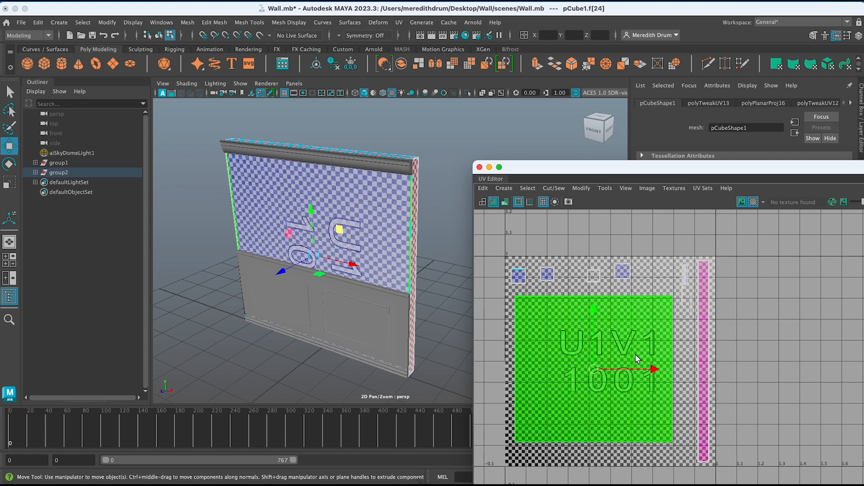
pyautogui.moveTo(600, 299); pyautogui.dragTo(594, 320)
pyautogui.press('r')
pyautogui.moveTo(595, 379); pyautogui.dragTo(654, 377)
# Rotate the narrow vertical strip shell to horizontal and place it at the end of the row of small square shells.
pyautogui.click(684, 283)
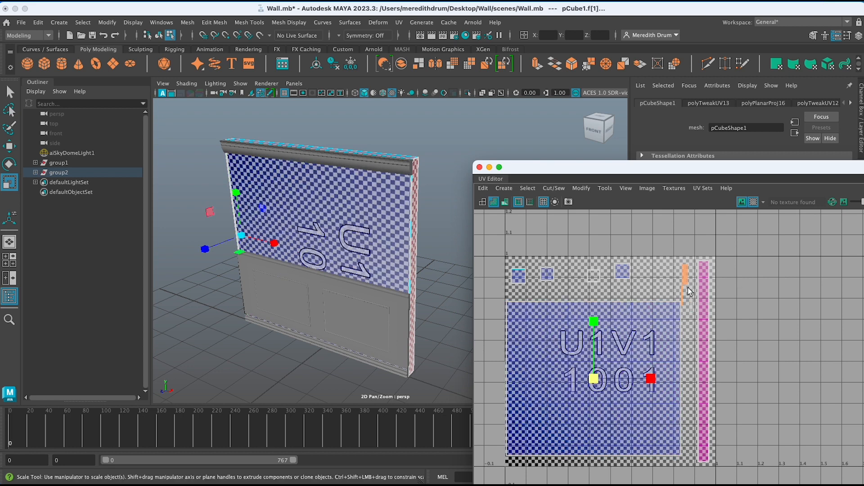
pyautogui.press('w')
pyautogui.moveTo(687, 284); pyautogui.dragTo(659, 276)
pyautogui.press('e')
pyautogui.moveTo(684, 229); pyautogui.dragTo(611, 253)
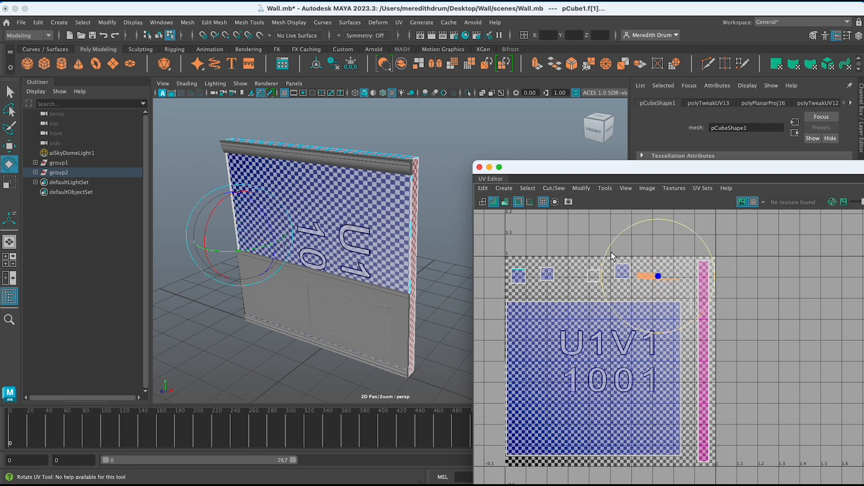
pyautogui.press('w')
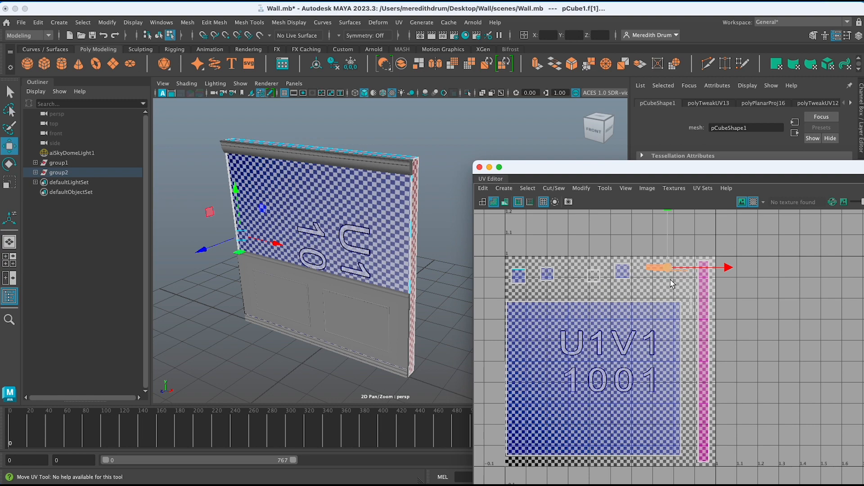
pyautogui.scroll(3, 728, 337)
pyautogui.click(662, 274)
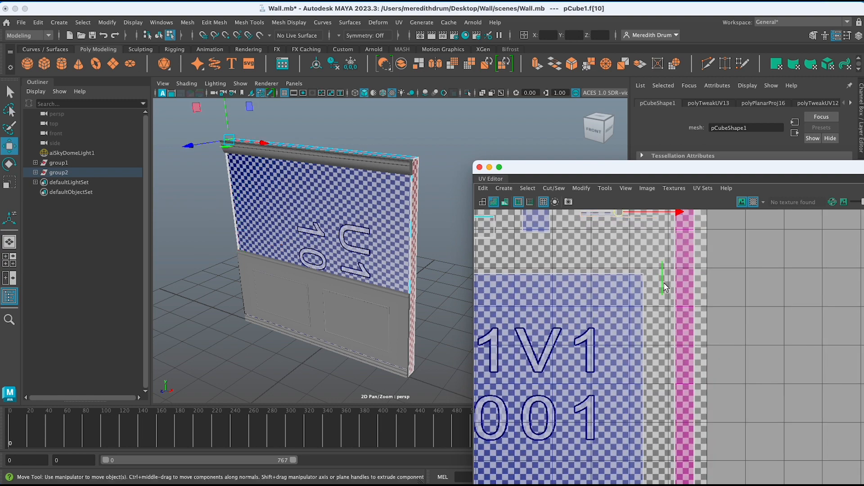
pyautogui.scroll(-3, 728, 349)
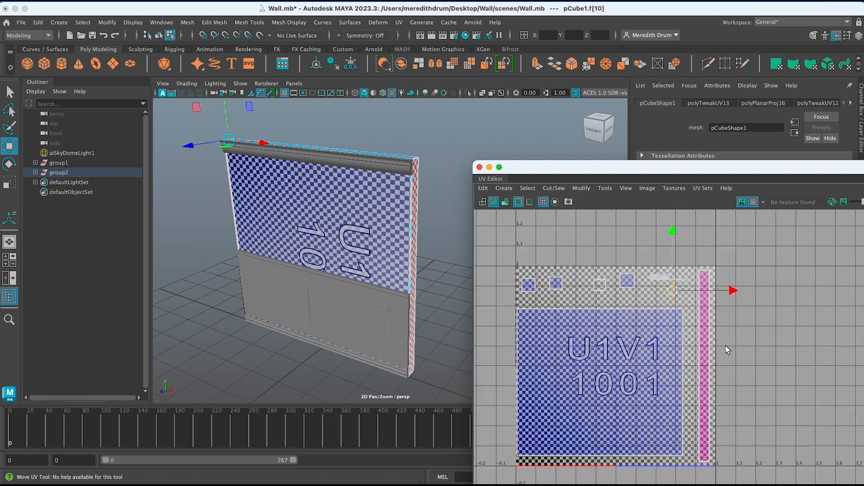
# Scale the stacked side shells down slightly along the right edge of tile 1001.
pyautogui.moveTo(704, 361)
pyautogui.mouseDown()
pyautogui.moveTo(698, 351)
pyautogui.moveTo(729, 369)
pyautogui.moveTo(700, 367)
pyautogui.mouseUp()
pyautogui.click(698, 351)
pyautogui.press('r')
# Enlarge and widen the large wall face's UV shell, and shift it right so it fits inside tile 1001 beside the side shells.
pyautogui.click(629, 385)
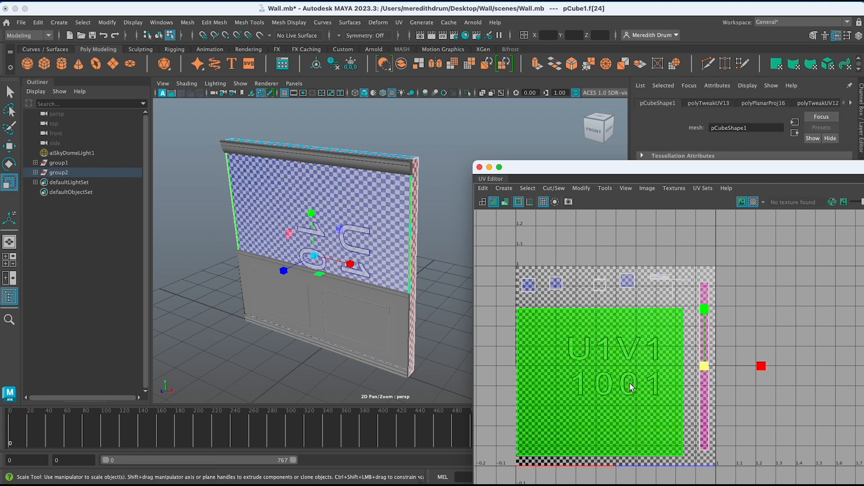
pyautogui.moveTo(603, 378); pyautogui.dragTo(605, 379)
pyautogui.moveTo(660, 381); pyautogui.dragTo(662, 381)
pyautogui.press('w')
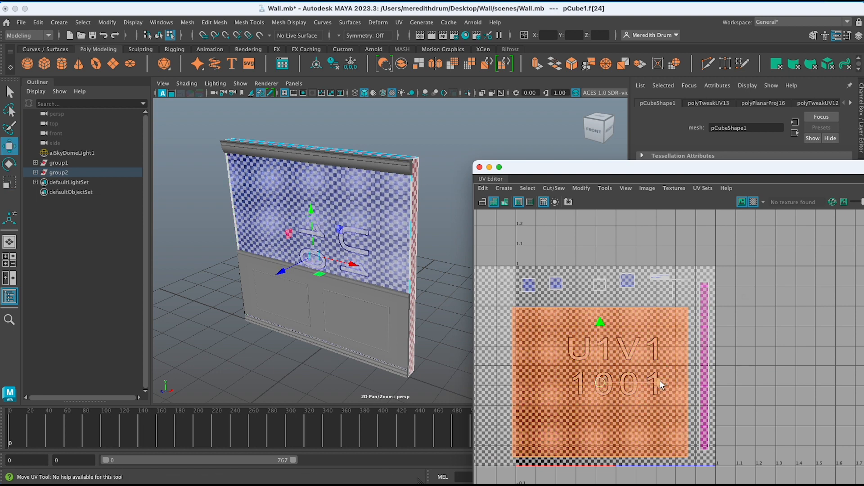
pyautogui.moveTo(602, 381); pyautogui.dragTo(613, 381)
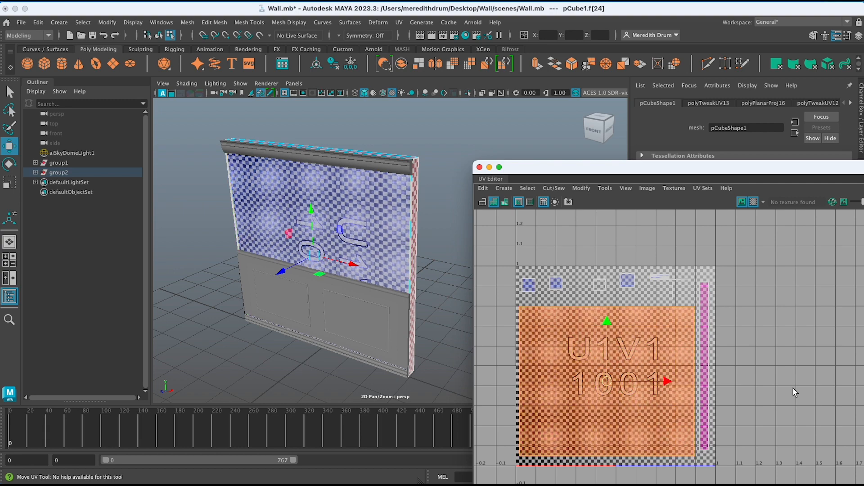
# Slide the first and third small square UV shells next to the second one in the upper row.
pyautogui.keyDown('alt'); pyautogui.moveTo(795, 393); pyautogui.dragTo(842, 401, button='middle'); pyautogui.keyUp('alt')
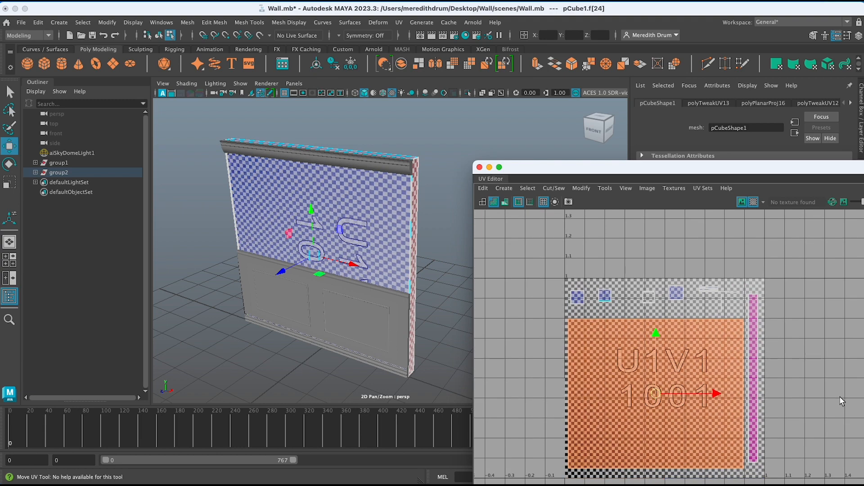
pyautogui.click(607, 295)
pyautogui.moveTo(581, 297); pyautogui.dragTo(592, 296)
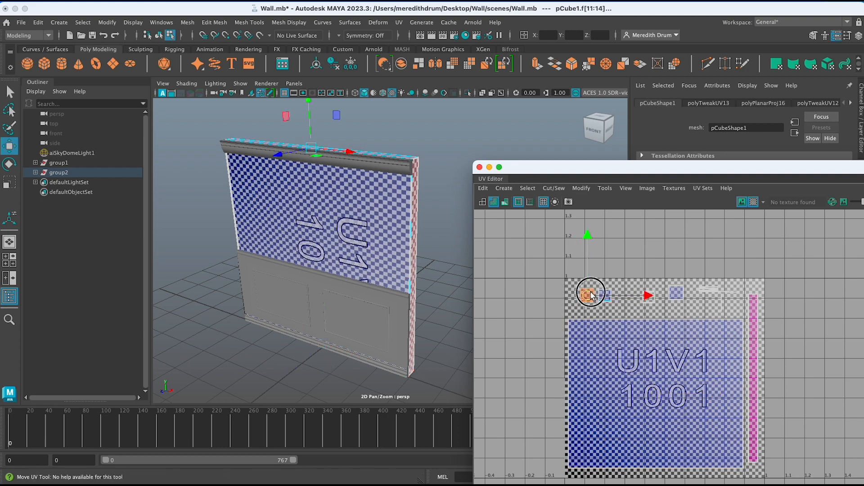
pyautogui.click(654, 304)
pyautogui.moveTo(648, 295); pyautogui.dragTo(623, 295)
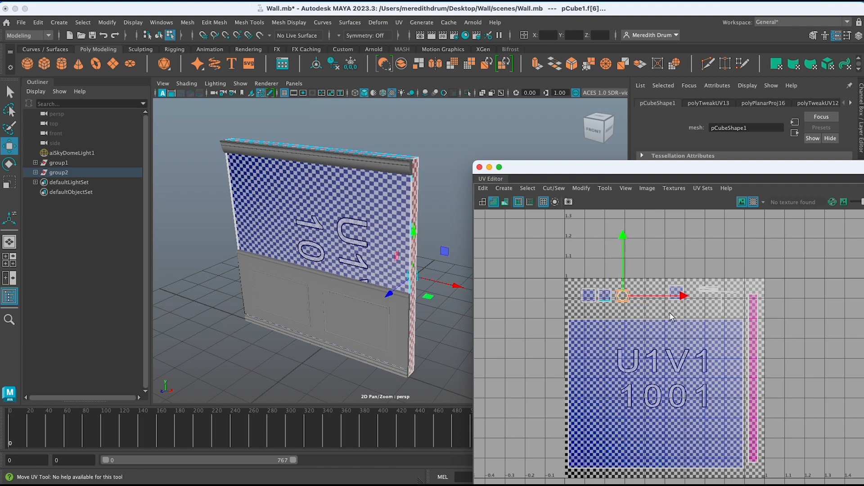
# Close the UV Editor and return the wall to object mode with the whole mesh selected.
pyautogui.scroll(-5, 840, 405)
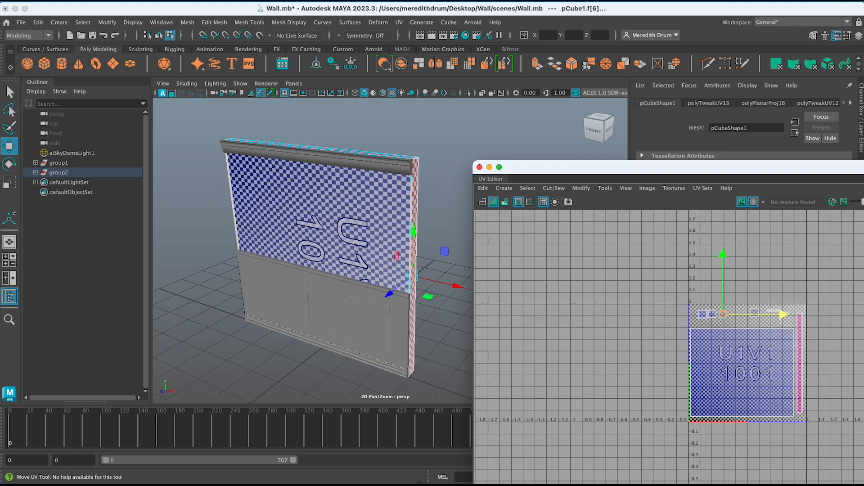
pyautogui.click(843, 410)
pyautogui.click(763, 393)
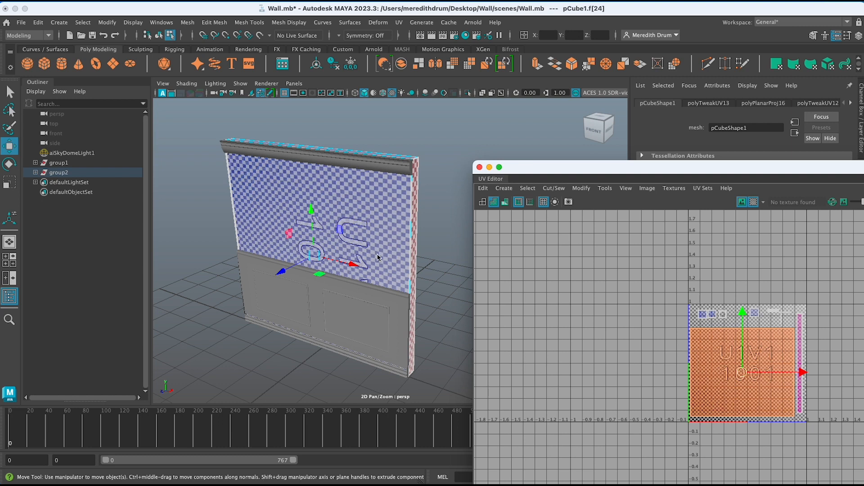
pyautogui.click(479, 167)
pyautogui.click(474, 178)
pyautogui.click(395, 201)
pyautogui.moveTo(395, 202); pyautogui.dragTo(413, 186, button='right')
pyautogui.scroll(-5, 462, 216)
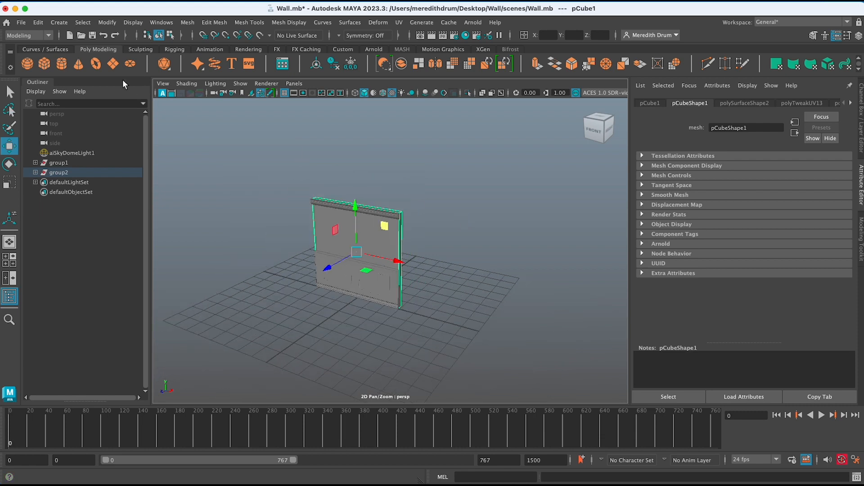
# Export the selected wall as an FBX file named Wall2 into the Wall project's scenes folder.
pyautogui.click(21, 22)
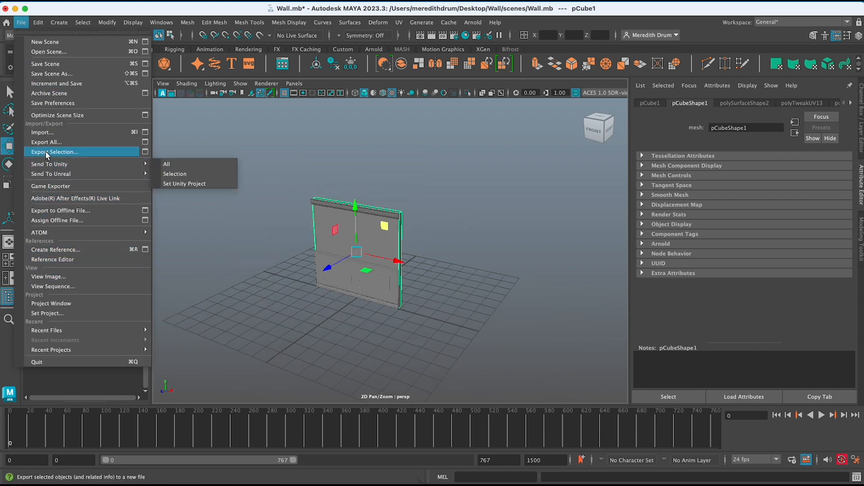
pyautogui.click(146, 152)
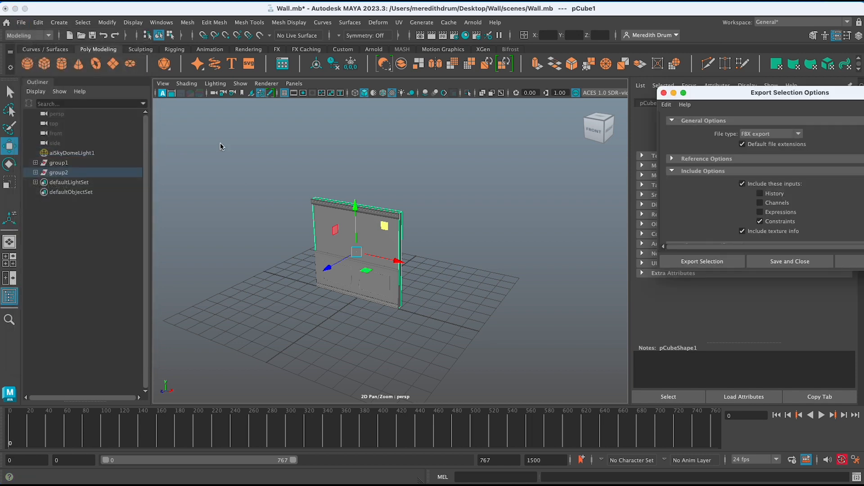
pyautogui.moveTo(742, 94); pyautogui.dragTo(616, 105)
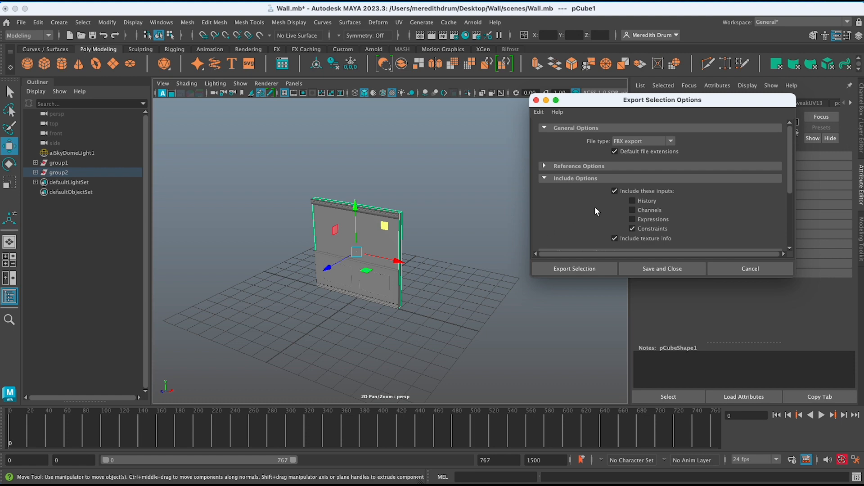
pyautogui.moveTo(791, 186)
pyautogui.mouseDown()
pyautogui.moveTo(800, 241)
pyautogui.moveTo(793, 185)
pyautogui.mouseUp()
pyautogui.click(575, 269)
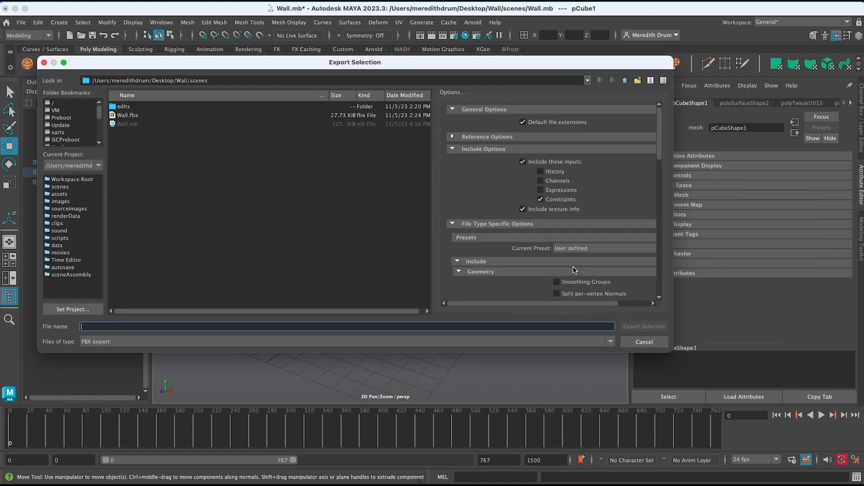
pyautogui.moveTo(473, 63); pyautogui.dragTo(636, 103)
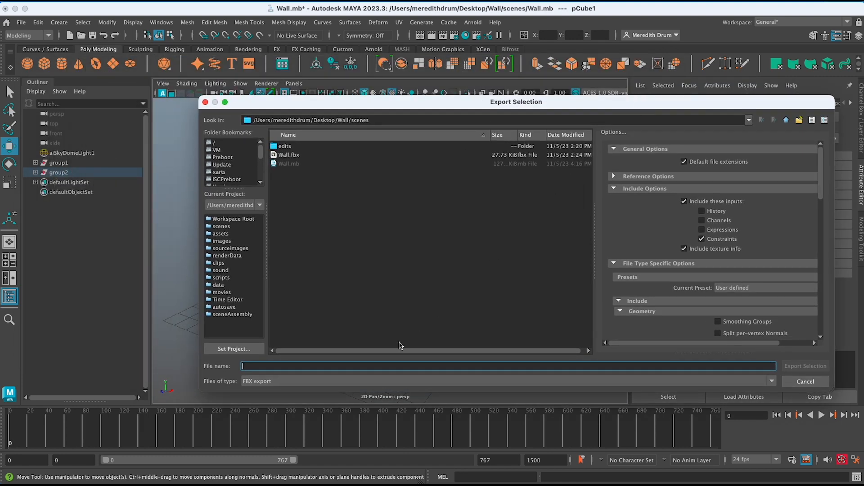
pyautogui.write('Wall2')
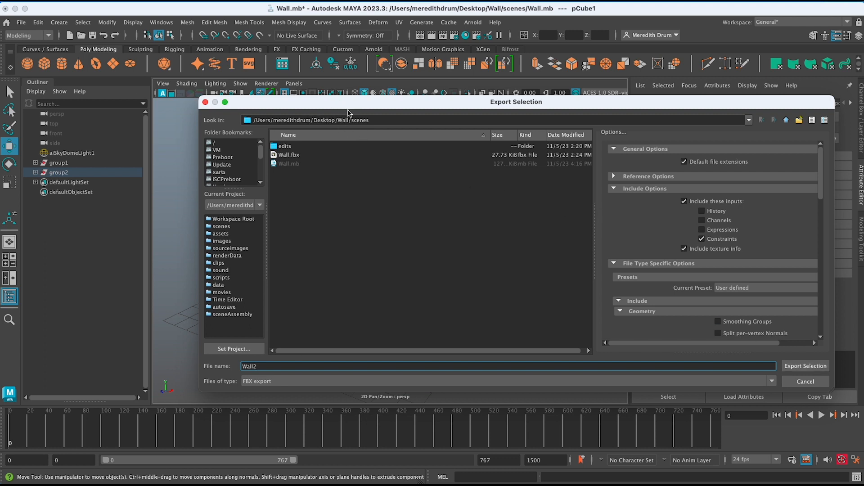
pyautogui.click(806, 366)
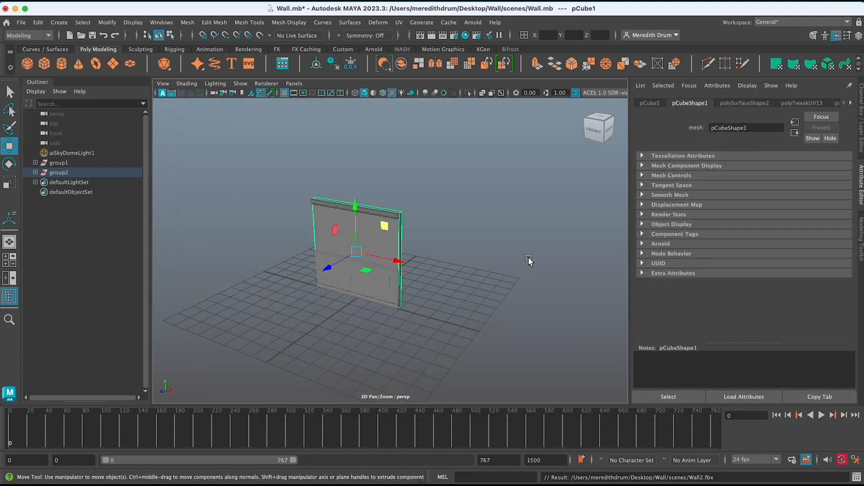
# Reopen the UV Editor to review the wall's packed UV layout and close it again.
pyautogui.click(400, 22)
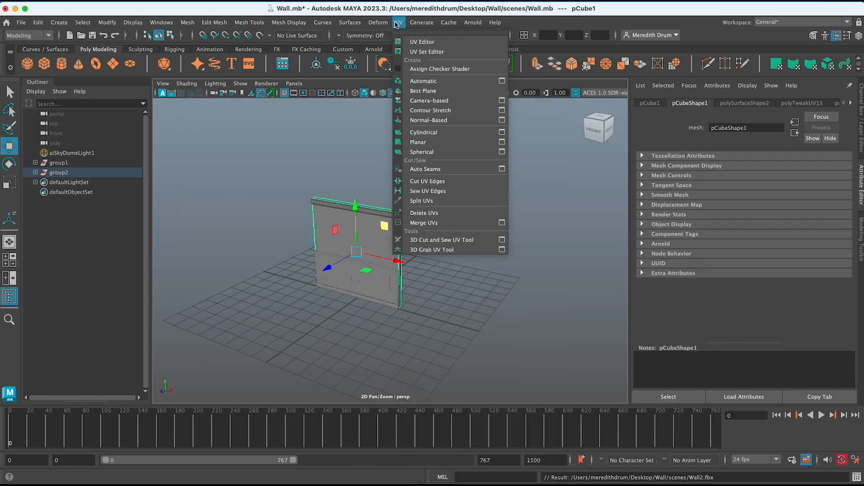
pyautogui.click(411, 41)
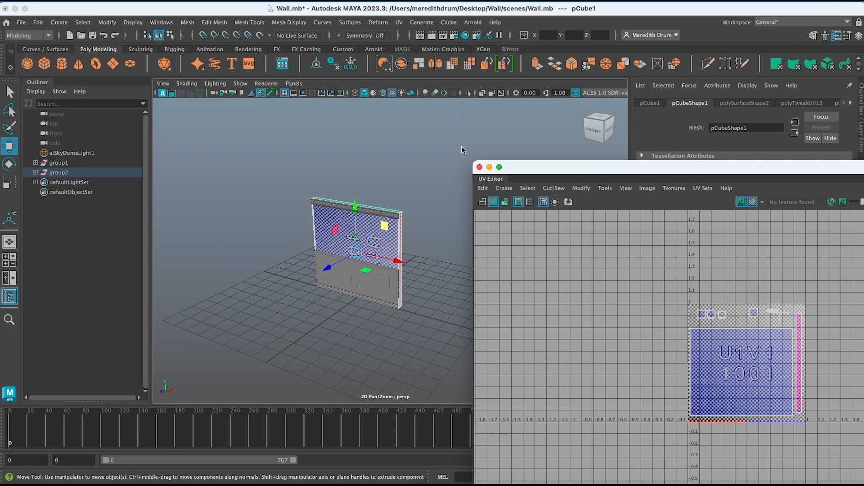
pyautogui.click(479, 168)
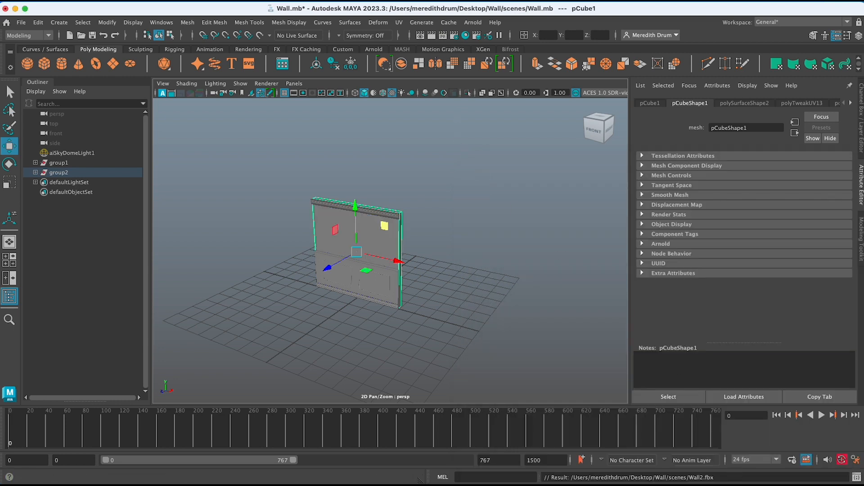
# Examine the UV layouts of the lower panelling and the top moulding in the UV Editor, and close the editor.
pyautogui.click(400, 298)
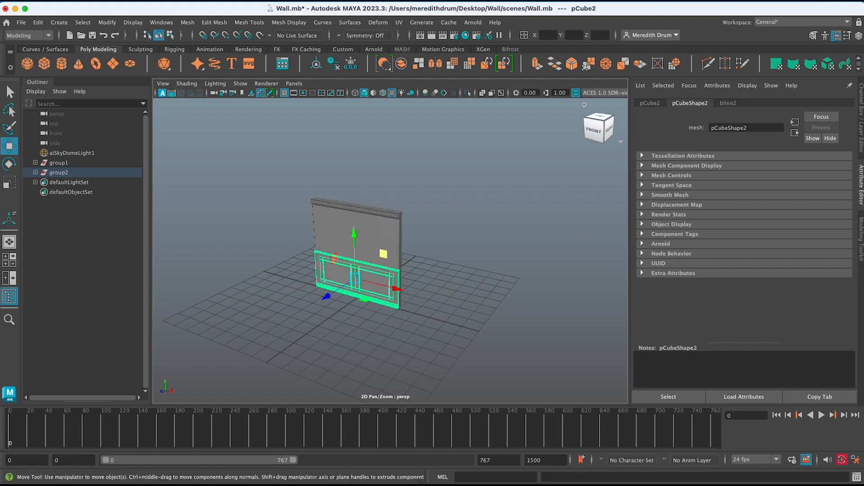
pyautogui.click(406, 22)
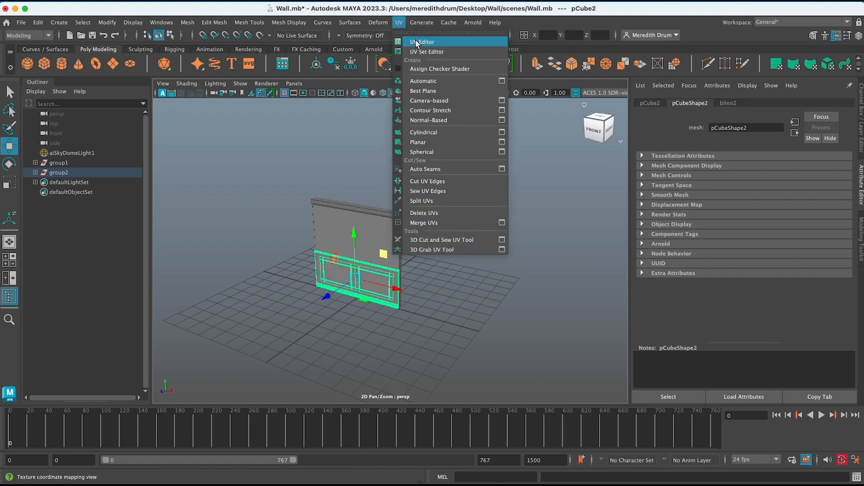
pyautogui.click(420, 39)
pyautogui.scroll(5, 818, 381)
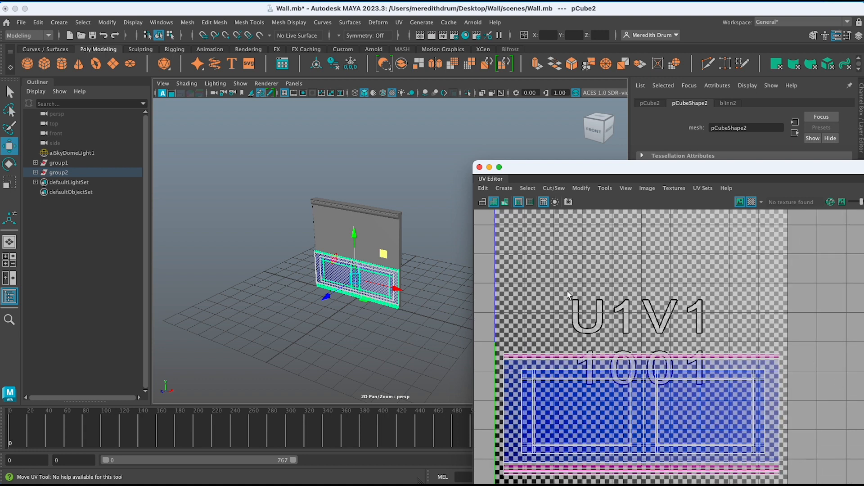
pyautogui.click(385, 218)
pyautogui.scroll(-3, 644, 300)
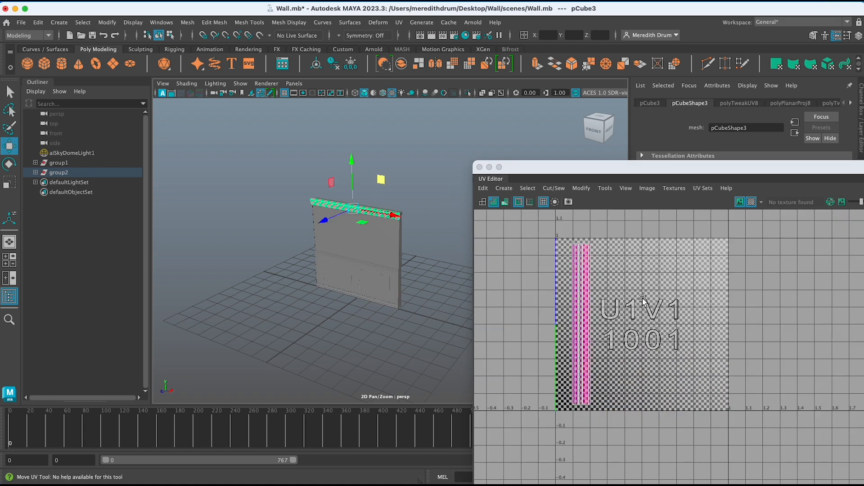
pyautogui.scroll(8, 456, 266)
pyautogui.click(360, 322)
pyautogui.click(480, 167)
pyautogui.click(556, 327)
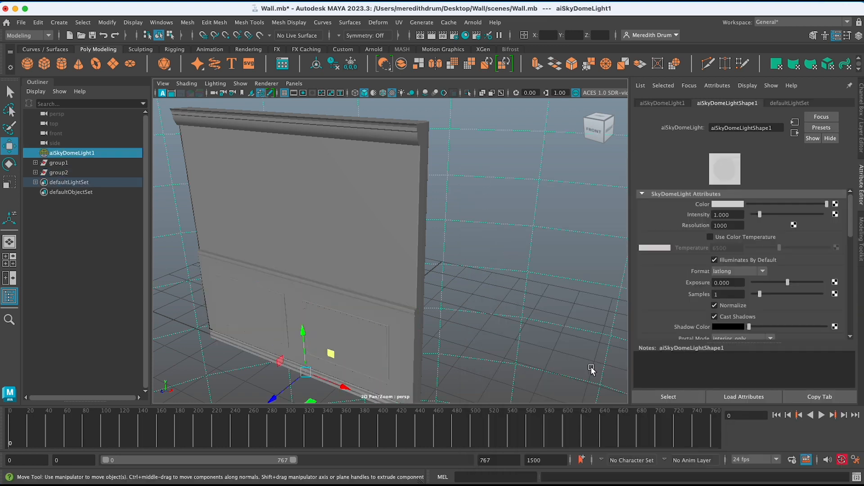